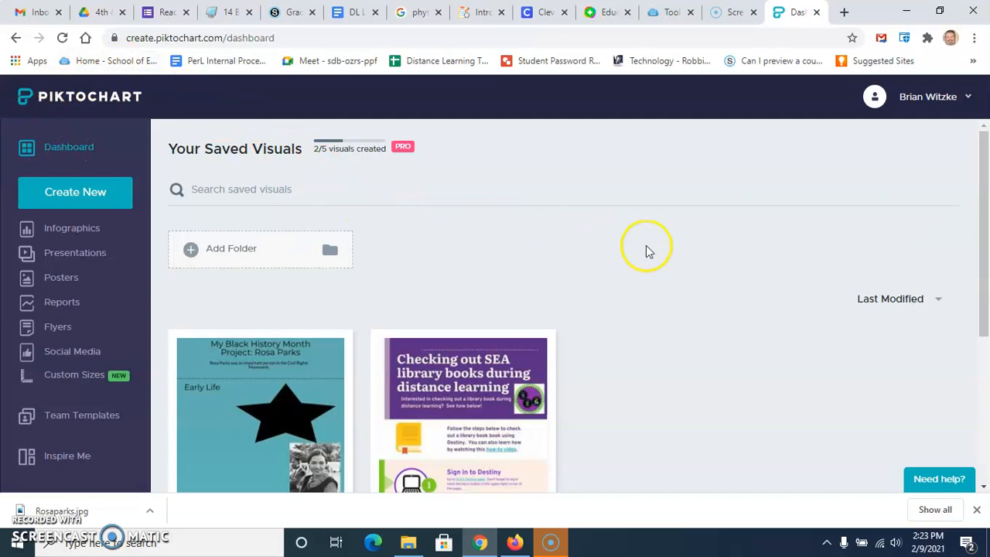
Open the poster template gallery from the dashboard of saved visuals.
{"action": "scroll", "coordinate": [665, 251], "scroll_direction": "down", "scroll_amount": 1}
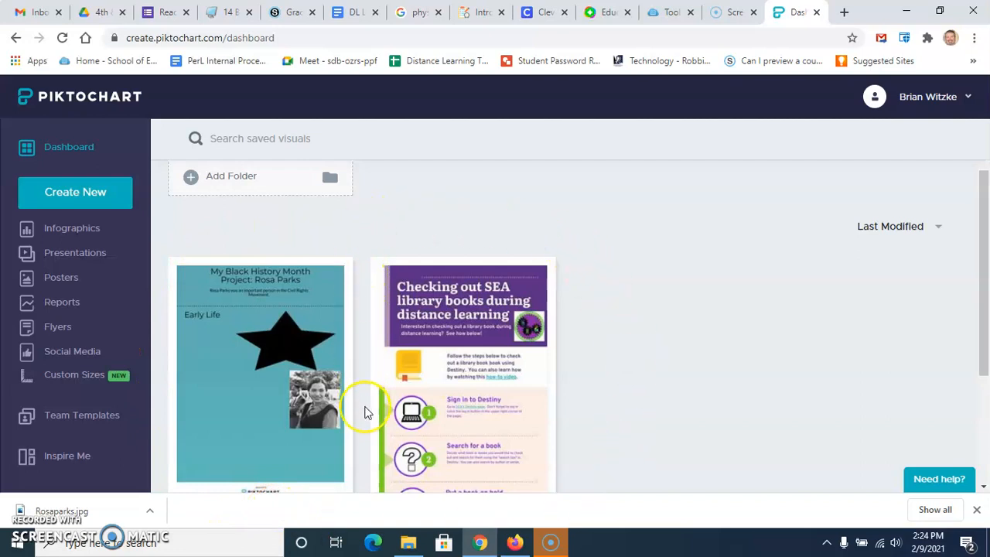
{"action": "scroll", "coordinate": [596, 341], "scroll_direction": "down", "scroll_amount": 2}
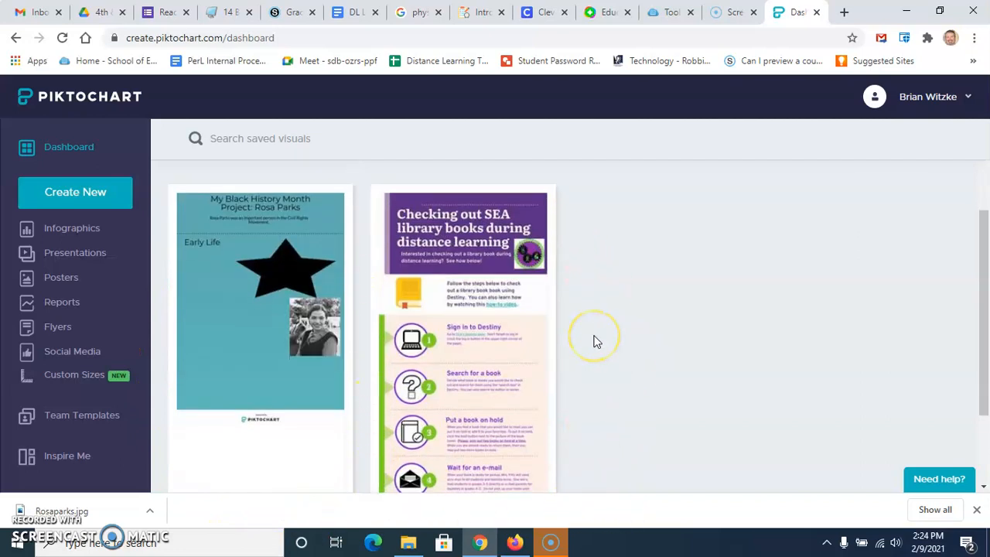
{"action": "scroll", "coordinate": [614, 341], "scroll_direction": "down", "scroll_amount": 1}
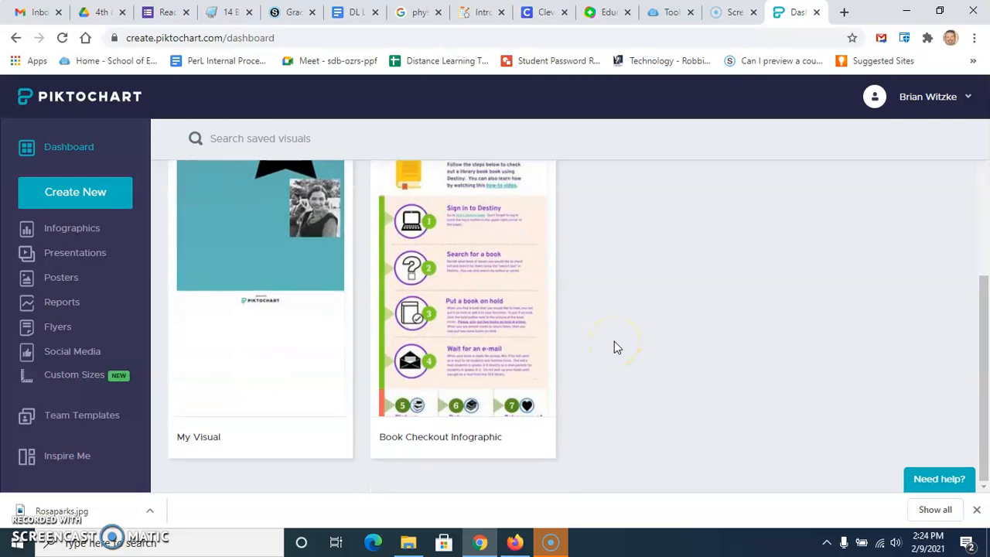
{"action": "scroll", "coordinate": [614, 341], "scroll_direction": "up", "scroll_amount": 1}
{"action": "scroll", "coordinate": [625, 320], "scroll_direction": "up", "scroll_amount": 3}
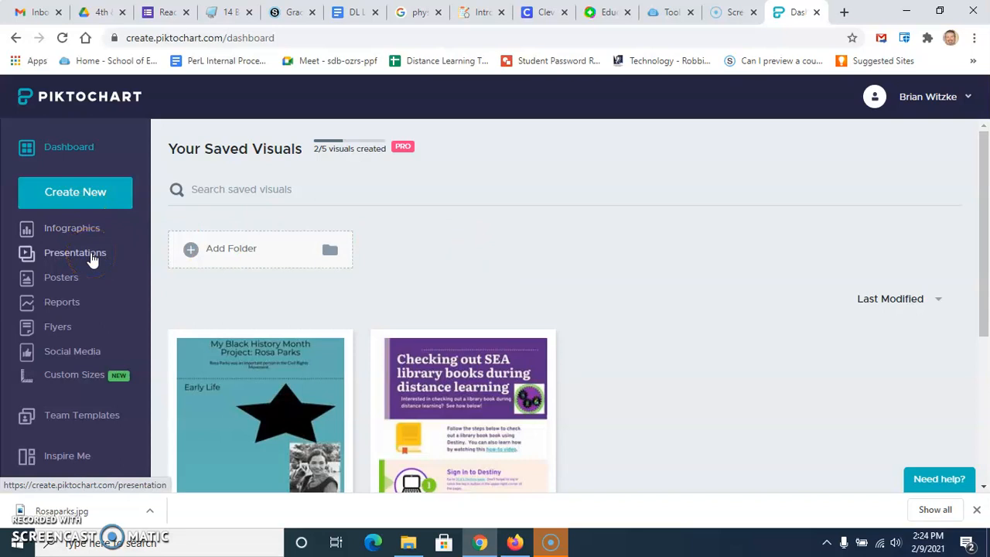
{"action": "left_click", "coordinate": [68, 280]}
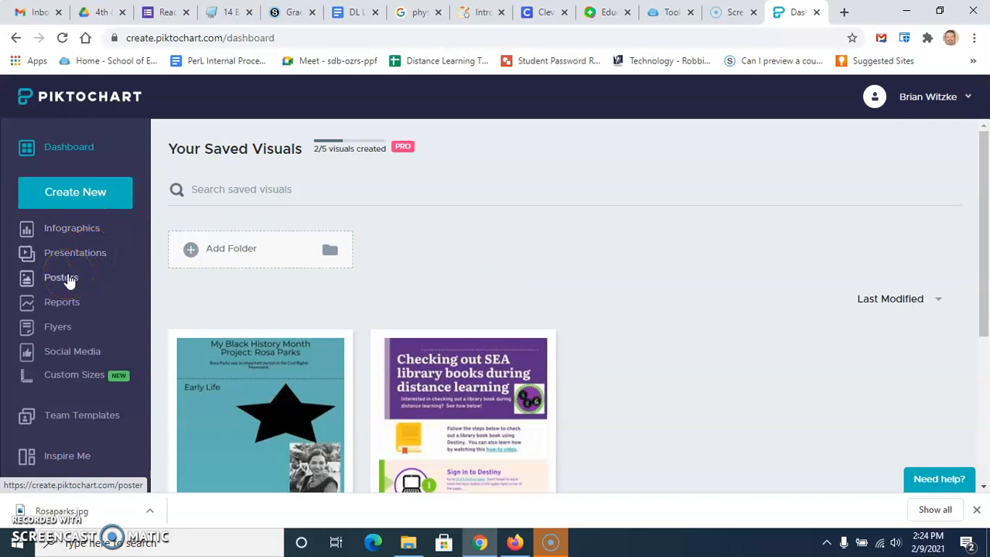
{"action": "left_click", "coordinate": [62, 281]}
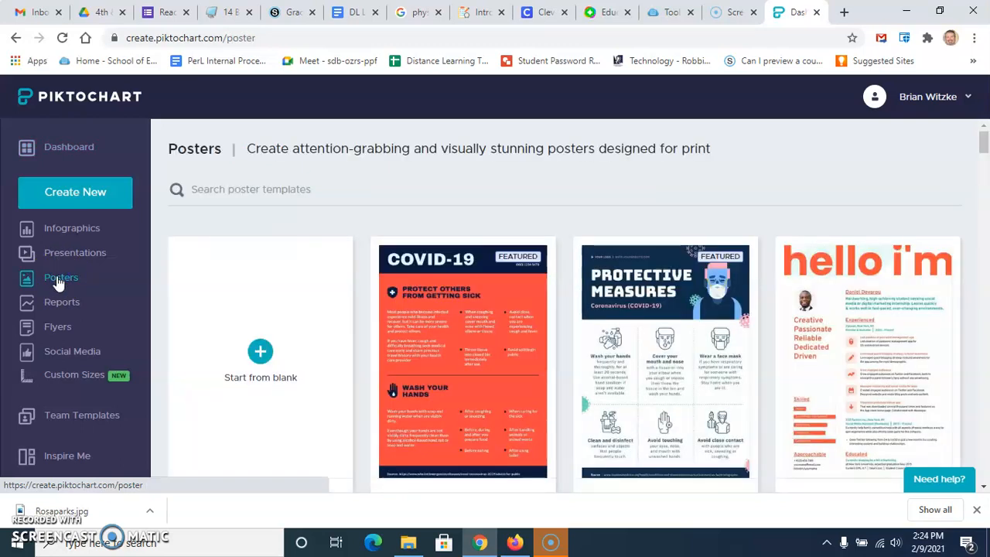
{"action": "left_click", "coordinate": [640, 198]}
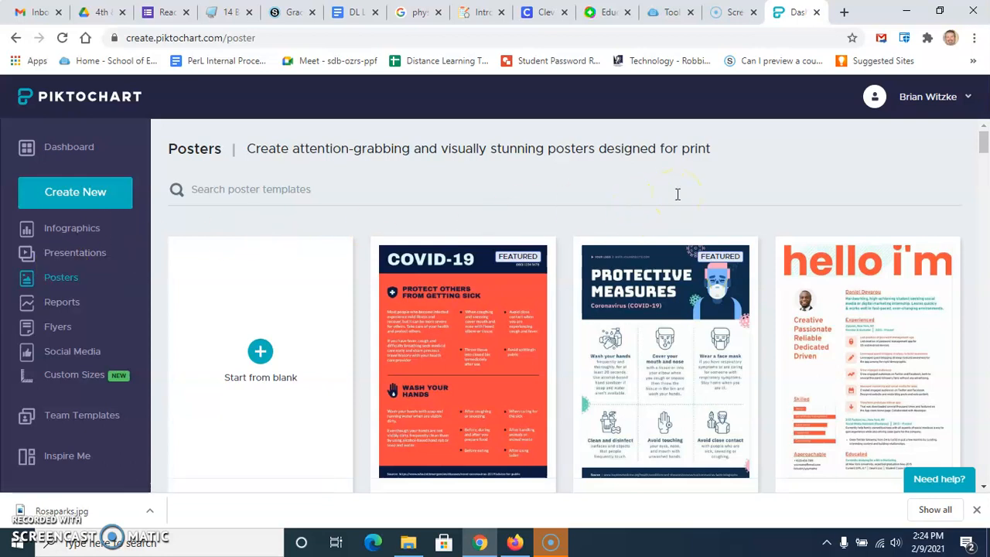
Browse the available poster templates, including the hiring, fundraising, event invitation and Halloween designs.
{"action": "scroll", "coordinate": [678, 194], "scroll_direction": "down", "scroll_amount": 3}
{"action": "scroll", "coordinate": [677, 197], "scroll_direction": "down", "scroll_amount": 2}
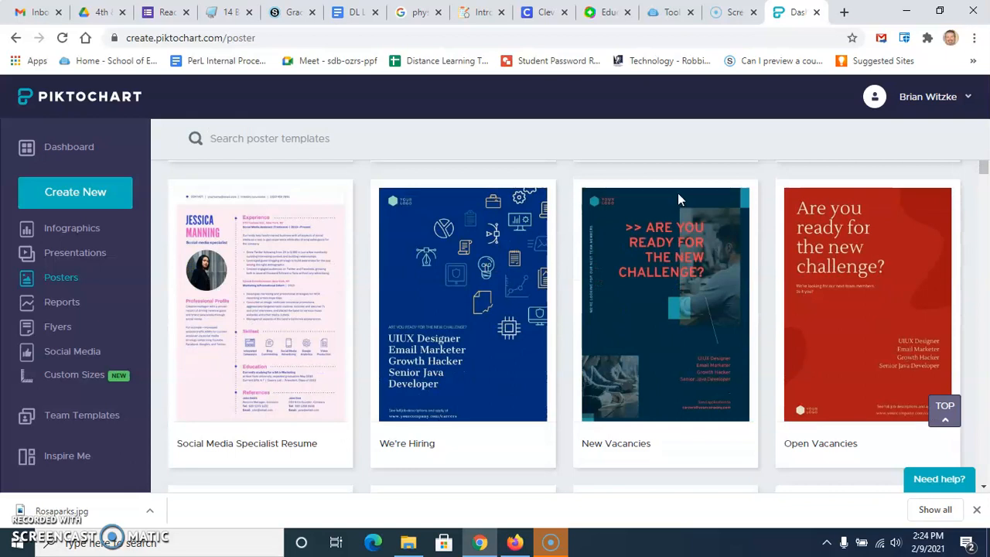
{"action": "left_click", "coordinate": [682, 224]}
{"action": "scroll", "coordinate": [641, 410], "scroll_direction": "down", "scroll_amount": 3}
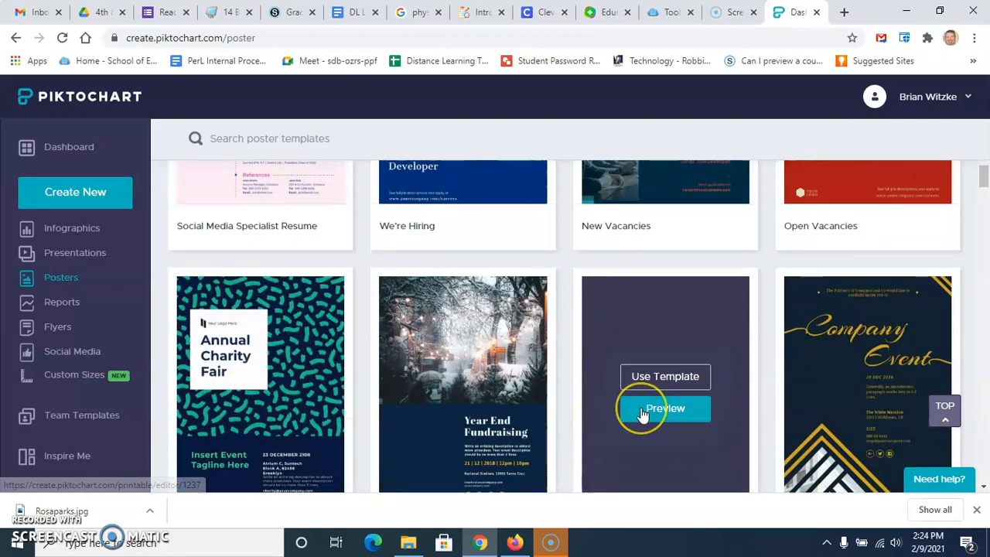
{"action": "scroll", "coordinate": [641, 415], "scroll_direction": "down", "scroll_amount": 1}
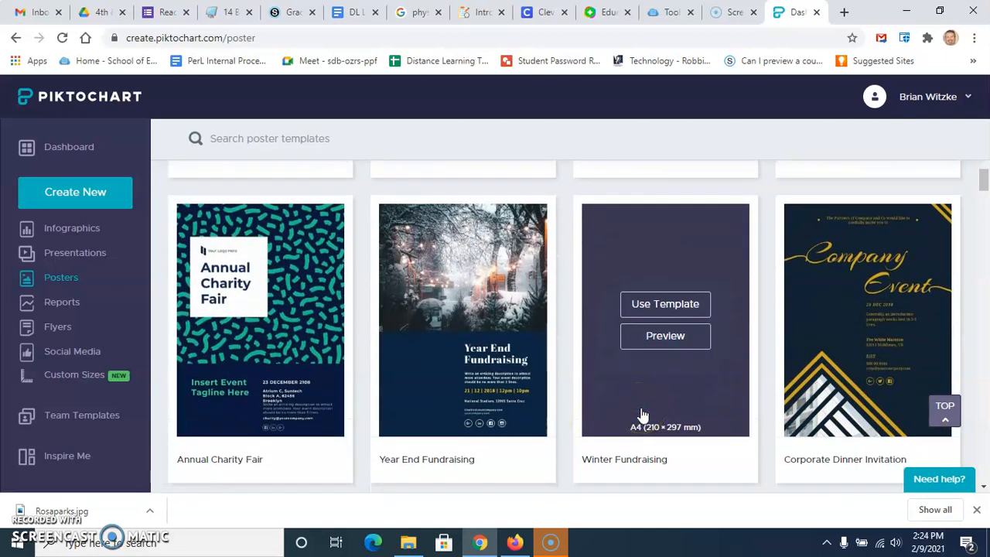
{"action": "scroll", "coordinate": [641, 415], "scroll_direction": "down", "scroll_amount": 4}
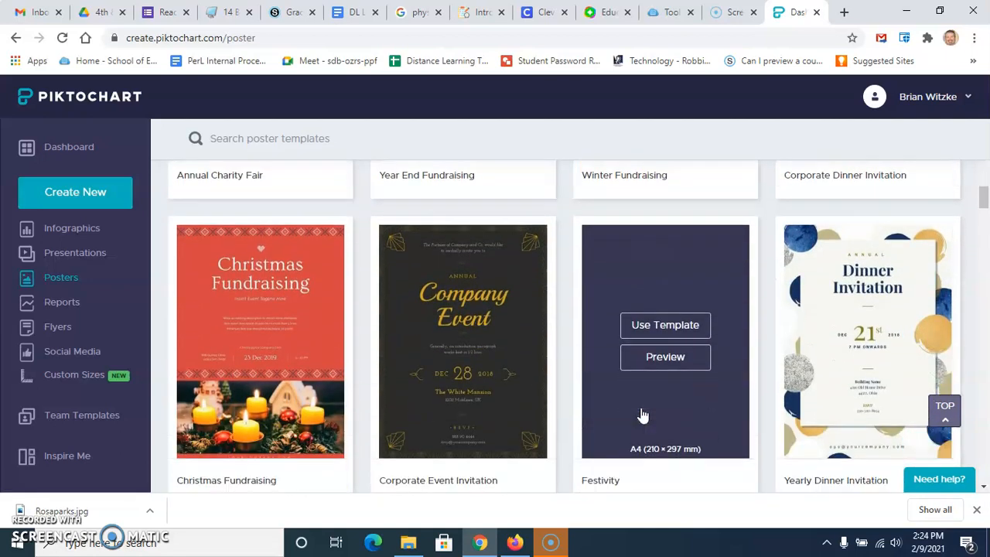
{"action": "scroll", "coordinate": [641, 416], "scroll_direction": "down", "scroll_amount": 1}
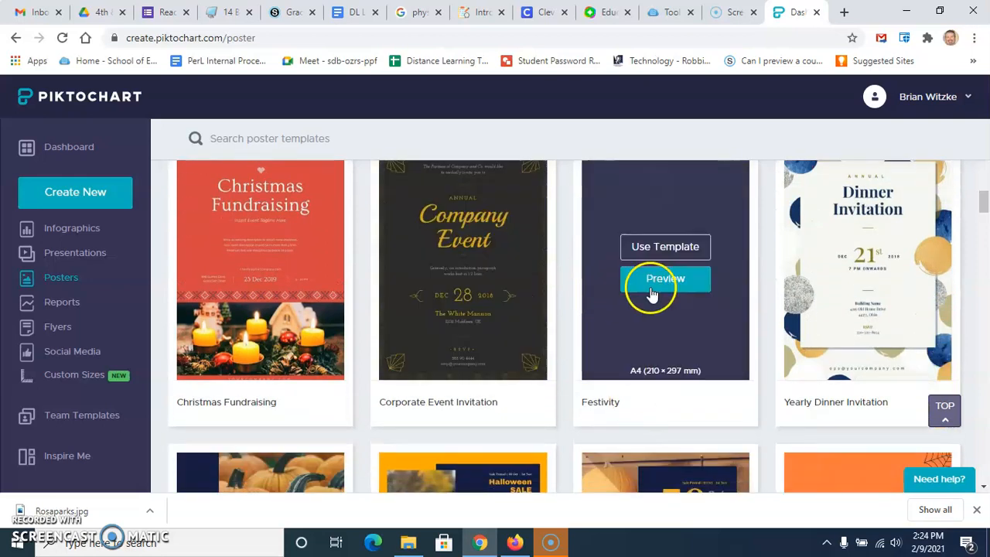
{"action": "scroll", "coordinate": [659, 336], "scroll_direction": "down", "scroll_amount": 2}
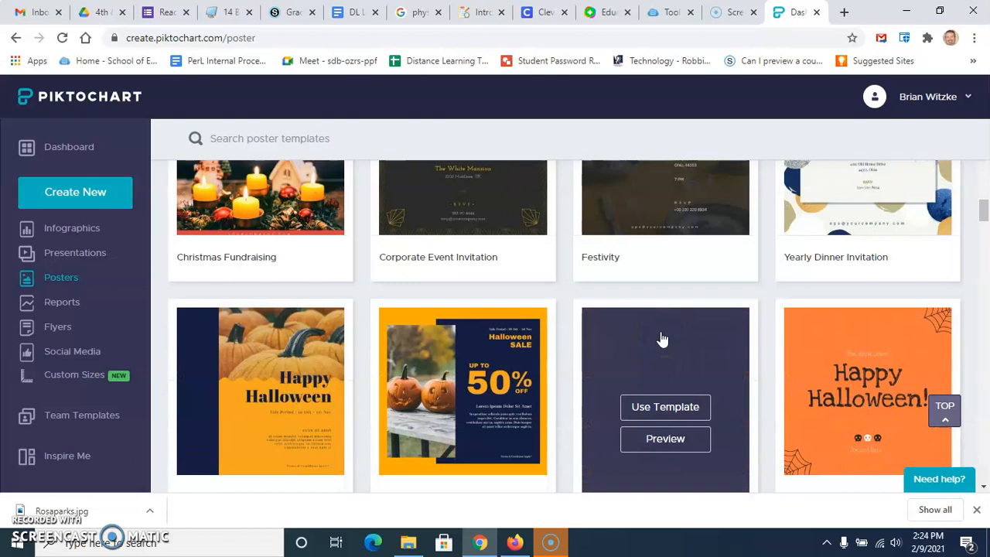
{"action": "scroll", "coordinate": [662, 339], "scroll_direction": "up", "scroll_amount": 8}
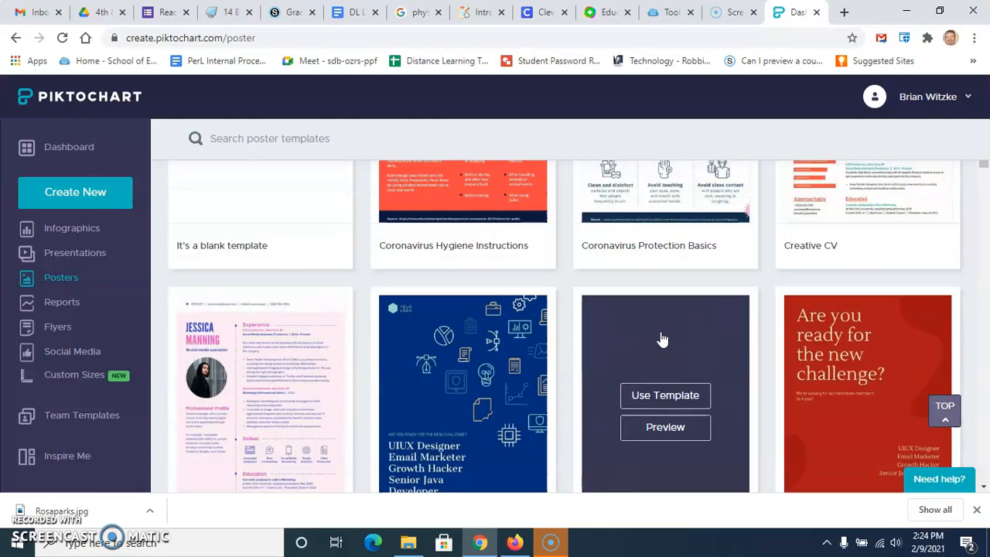
{"action": "scroll", "coordinate": [662, 338], "scroll_direction": "up", "scroll_amount": 3}
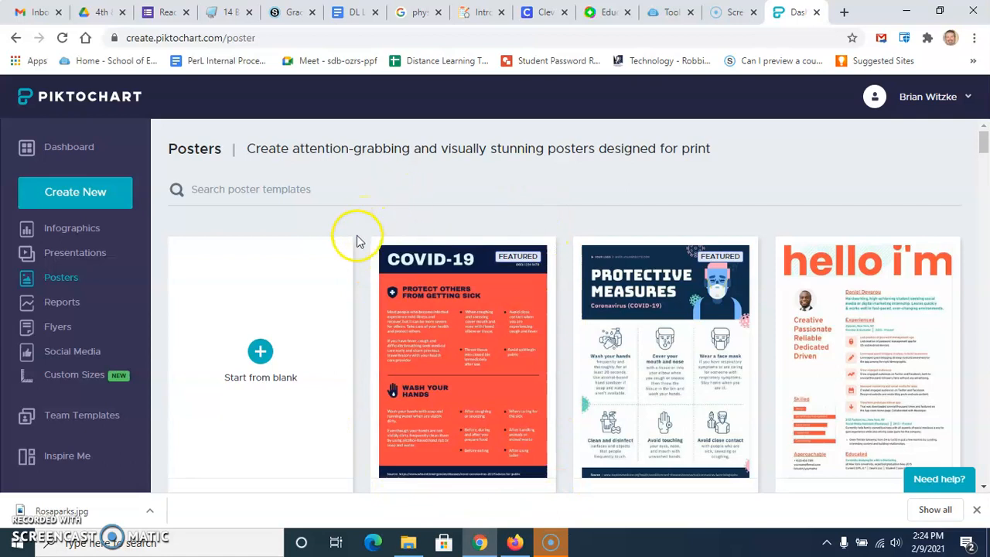
Start a new poster from the blank template.
{"action": "mouse_move", "coordinate": [674, 370]}
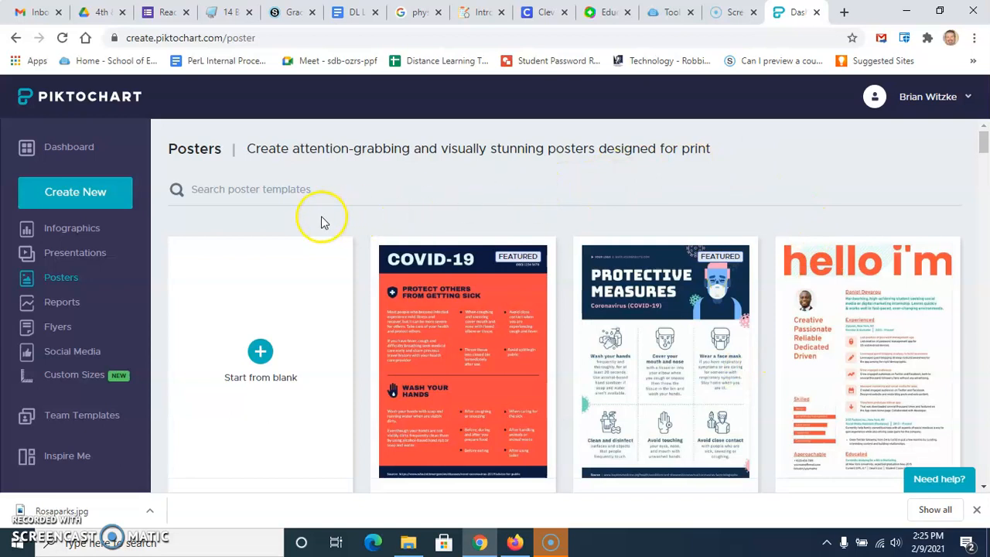
{"action": "left_click", "coordinate": [260, 352]}
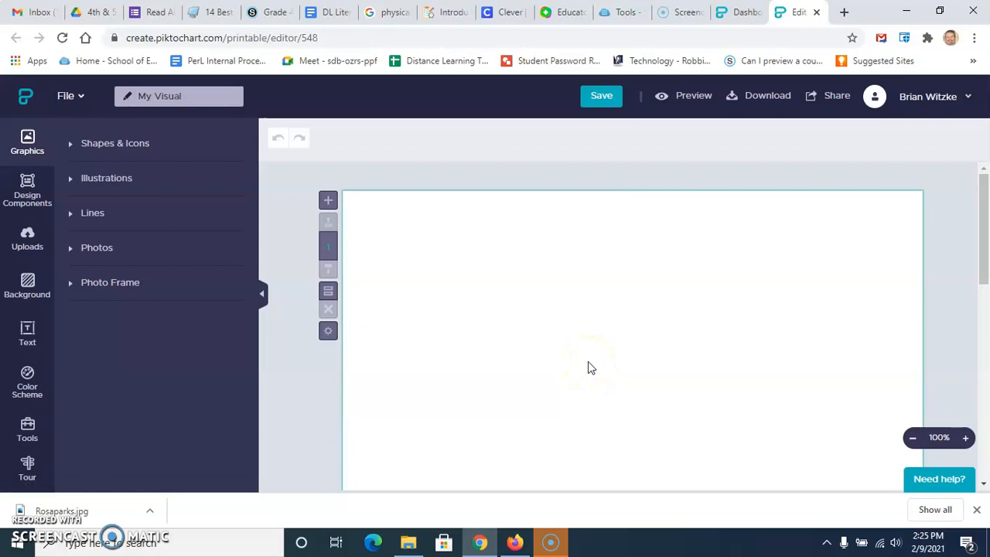
Look over the full blank poster page, the color scheme options and the chart, map and video tools.
{"action": "scroll", "coordinate": [623, 338], "scroll_direction": "down", "scroll_amount": 5}
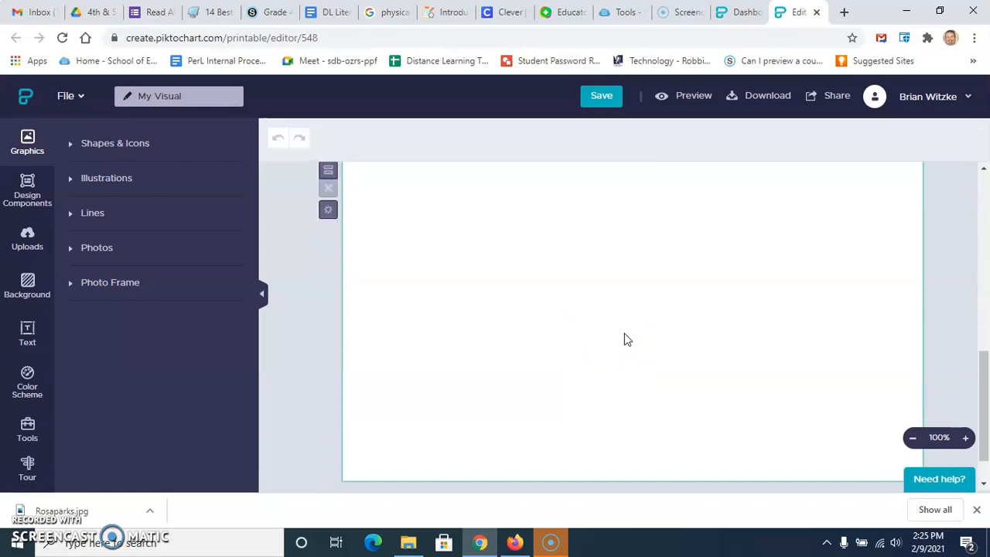
{"action": "scroll", "coordinate": [626, 339], "scroll_direction": "up", "scroll_amount": 5}
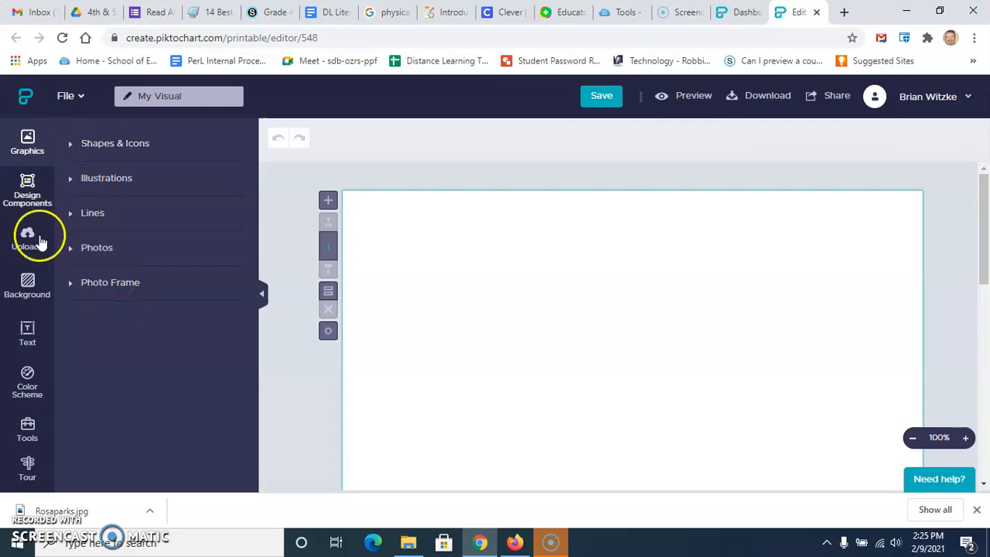
{"action": "left_click", "coordinate": [28, 379]}
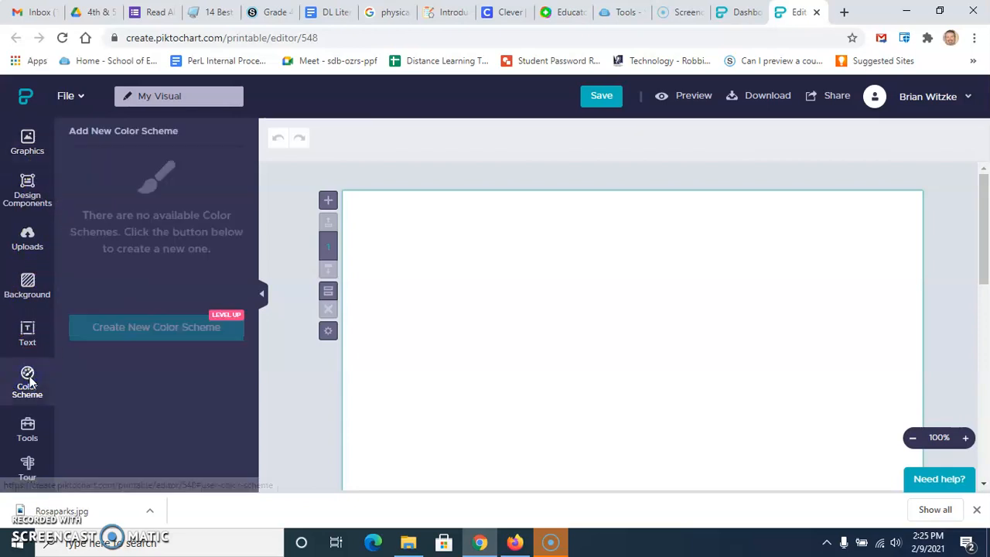
{"action": "left_click", "coordinate": [27, 428]}
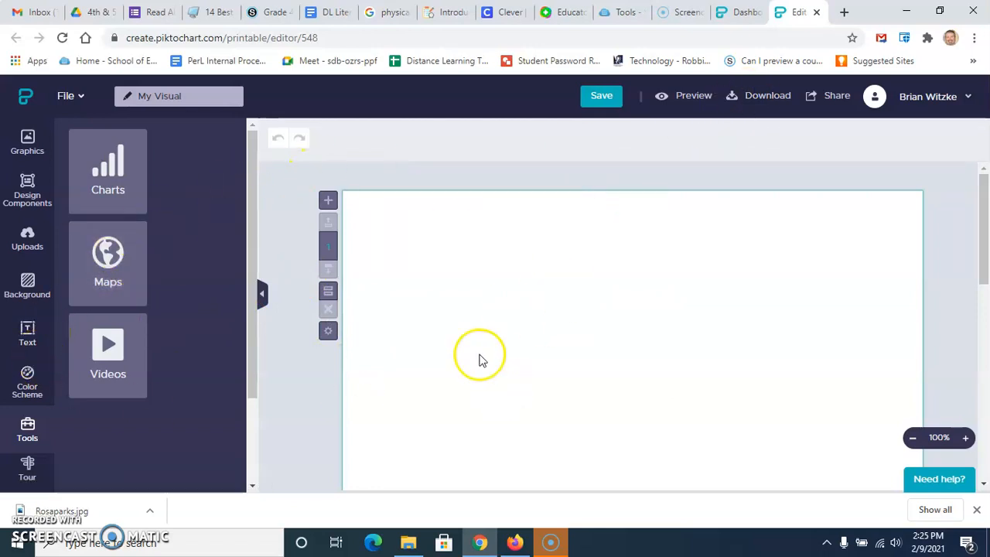
Add a Title text reading "Rosa Parks" and place it centred near the top edge of the poster.
{"action": "left_click", "coordinate": [27, 331]}
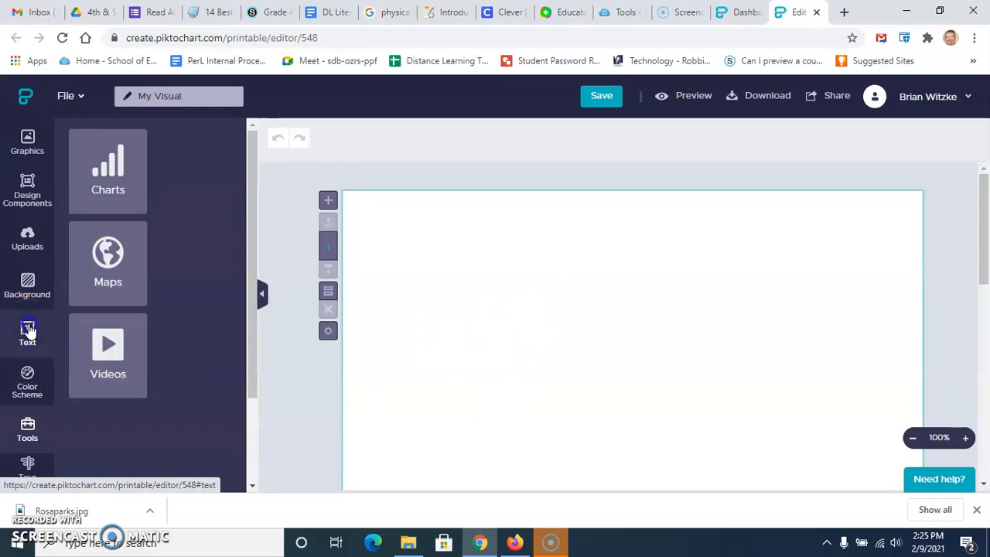
{"action": "left_click", "coordinate": [135, 145]}
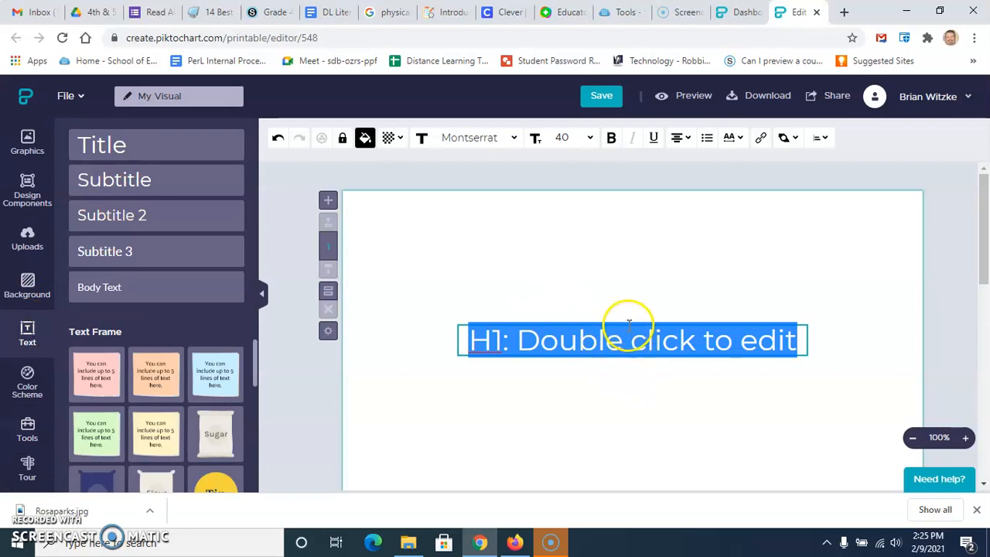
{"action": "left_click", "coordinate": [718, 329]}
{"action": "left_click", "coordinate": [800, 338]}
{"action": "key", "text": "BackSpace"}
{"action": "key", "text": "BackSpace"}
{"action": "key", "text": "BackSpace"}
{"action": "key", "text": "BackSpace"}
{"action": "key", "text": "BackSpace"}
{"action": "key", "text": "BackSpace"}
{"action": "key", "text": "BackSpace"}
{"action": "key", "text": "BackSpace"}
{"action": "key", "text": "BackSpace"}
{"action": "key", "text": "BackSpace"}
{"action": "key", "text": "BackSpace"}
{"action": "key", "text": "BackSpace"}
{"action": "key", "text": "BackSpace"}
{"action": "key", "text": "BackSpace"}
{"action": "key", "text": "BackSpace"}
{"action": "key", "text": "BackSpace"}
{"action": "key", "text": "BackSpace"}
{"action": "key", "text": "BackSpace"}
{"action": "key", "text": "BackSpace"}
{"action": "key", "text": "BackSpace"}
{"action": "key", "text": "BackSpace"}
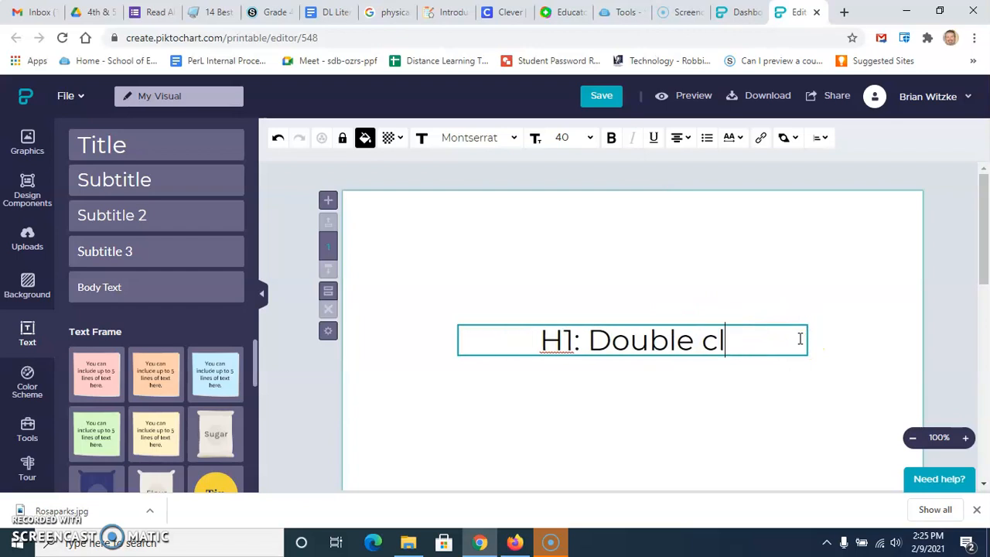
{"action": "type", "text": "Rosa Parks"}
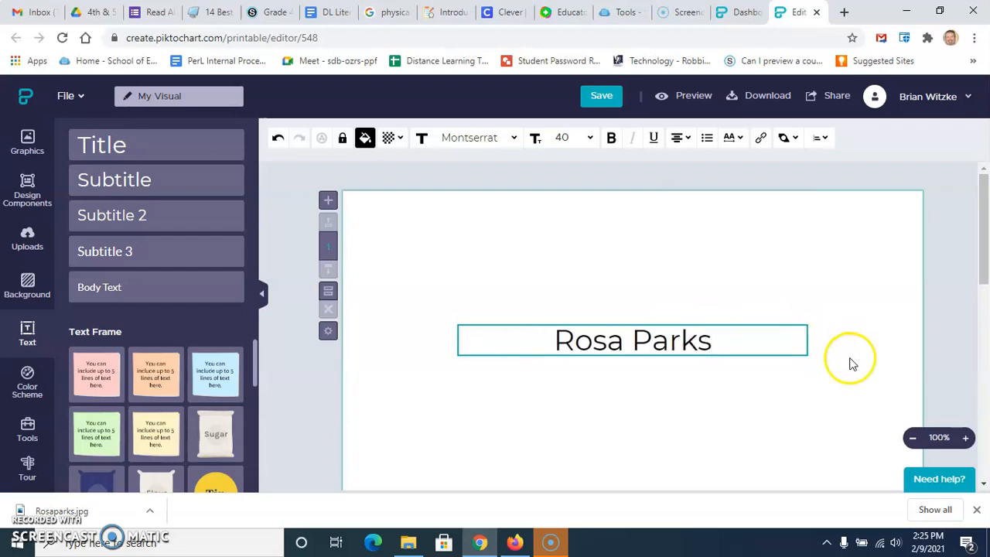
{"action": "left_click", "coordinate": [853, 363]}
{"action": "left_click_drag", "start_coordinate": [716, 327], "coordinate": [711, 209]}
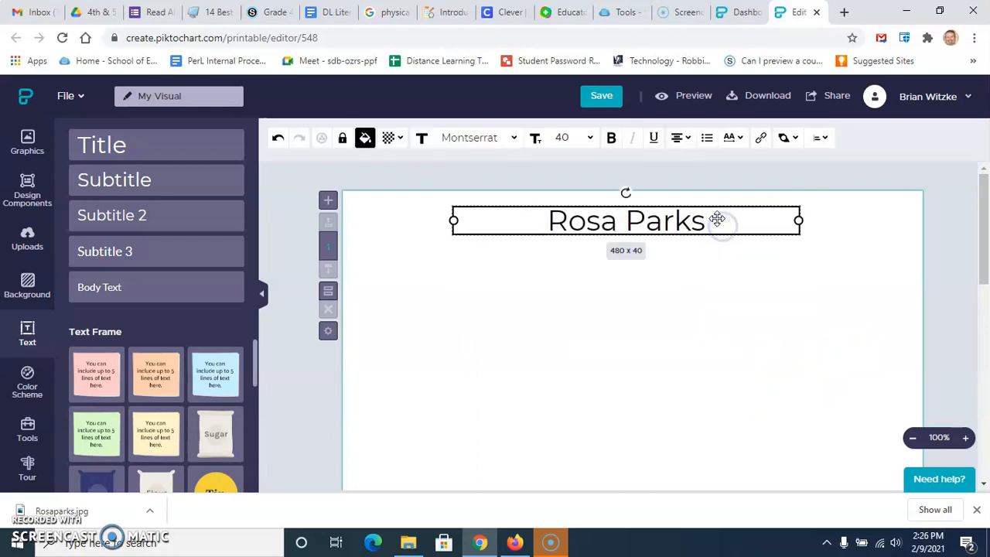
Set the "Rosa Parks" title's font size to 44 and make it bold.
{"action": "double_click", "coordinate": [717, 220]}
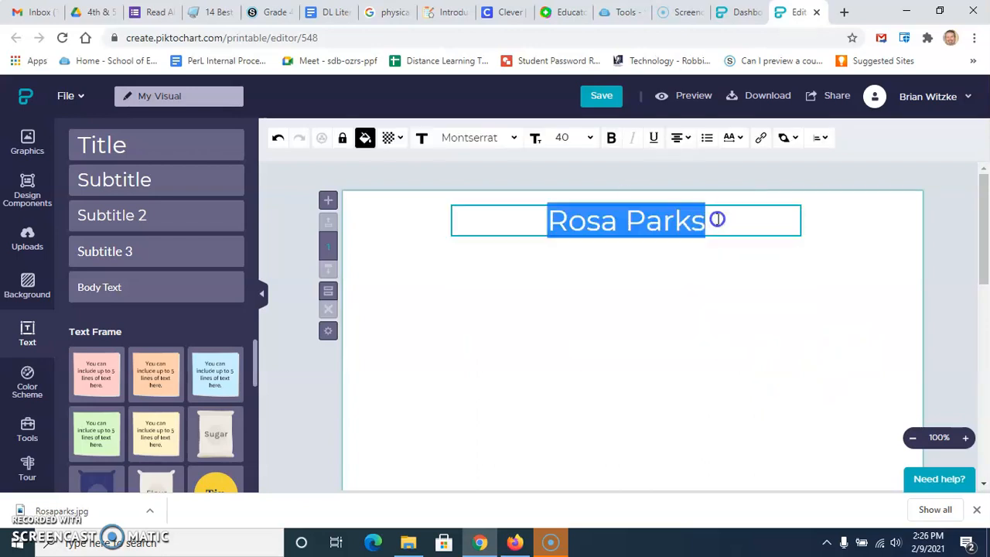
{"action": "left_click", "coordinate": [587, 136]}
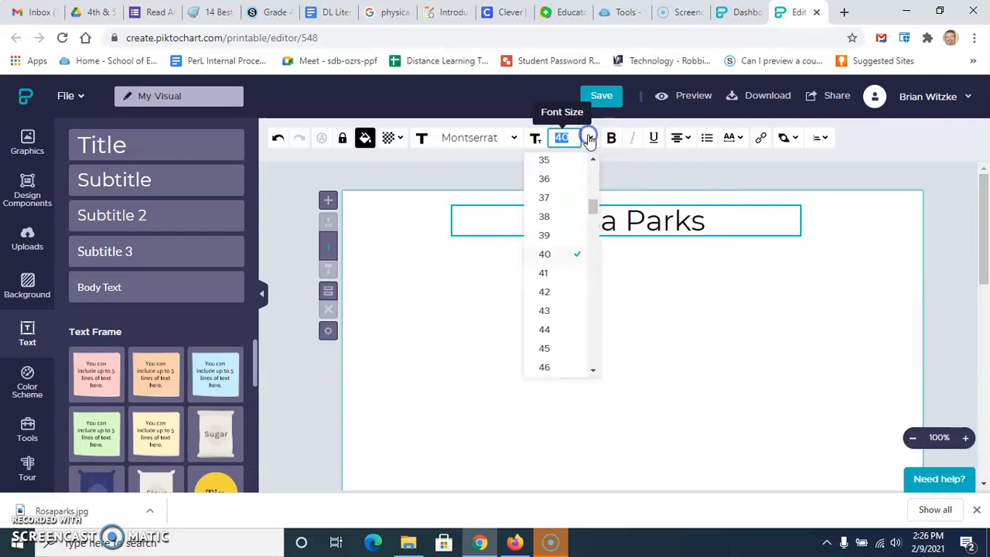
{"action": "left_click", "coordinate": [558, 339]}
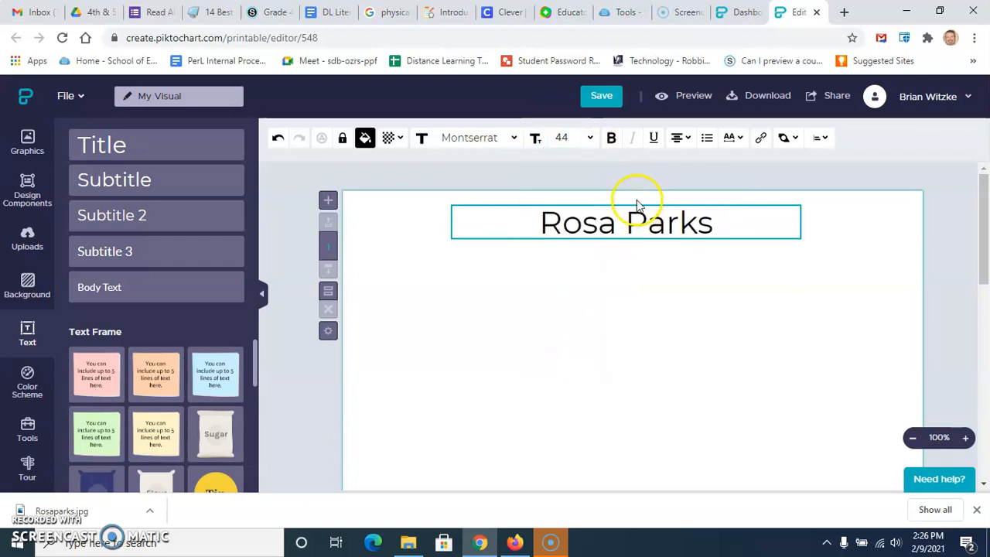
{"action": "left_click", "coordinate": [611, 137]}
{"action": "left_click", "coordinate": [741, 220]}
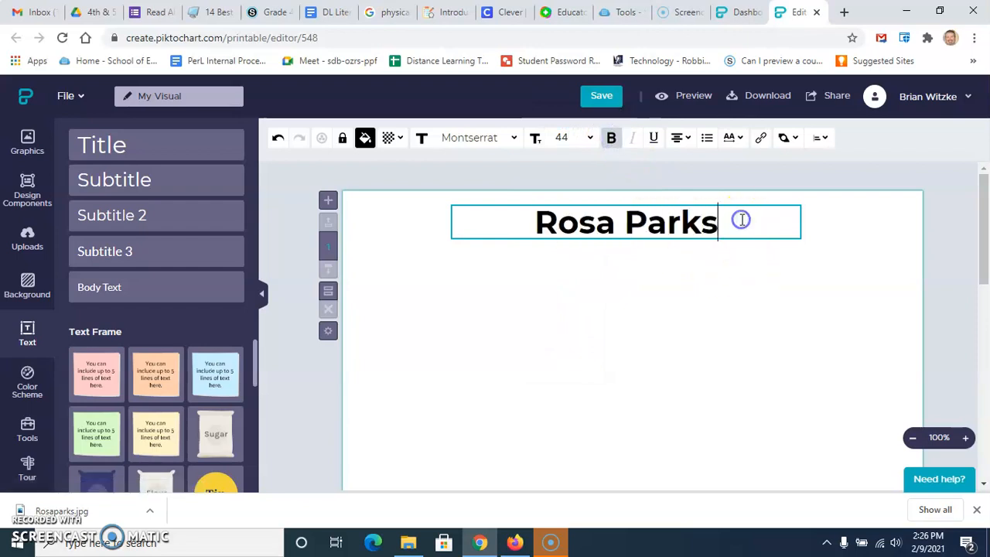
Underline the whole "Rosa Parks" title.
{"action": "mouse_move", "coordinate": [745, 140]}
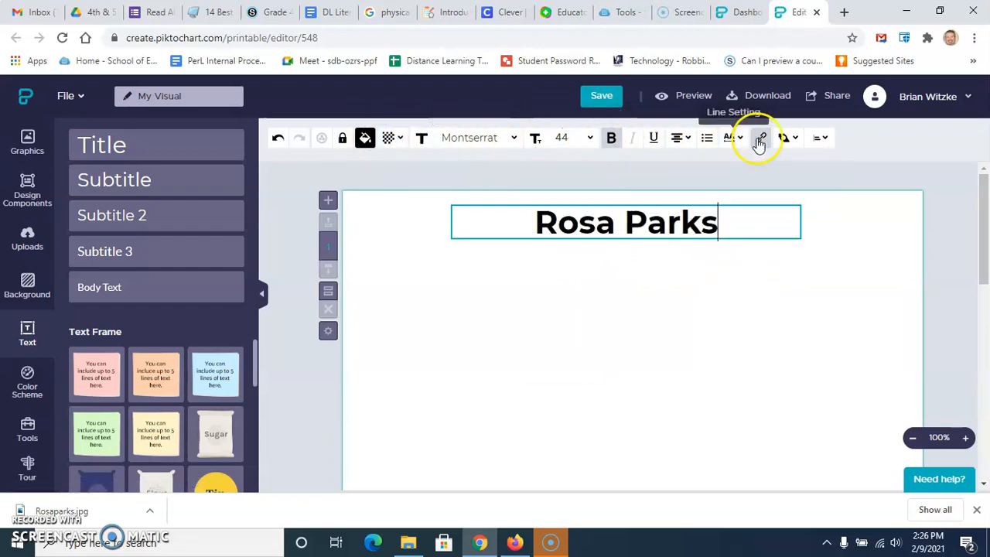
{"action": "mouse_move", "coordinate": [809, 143]}
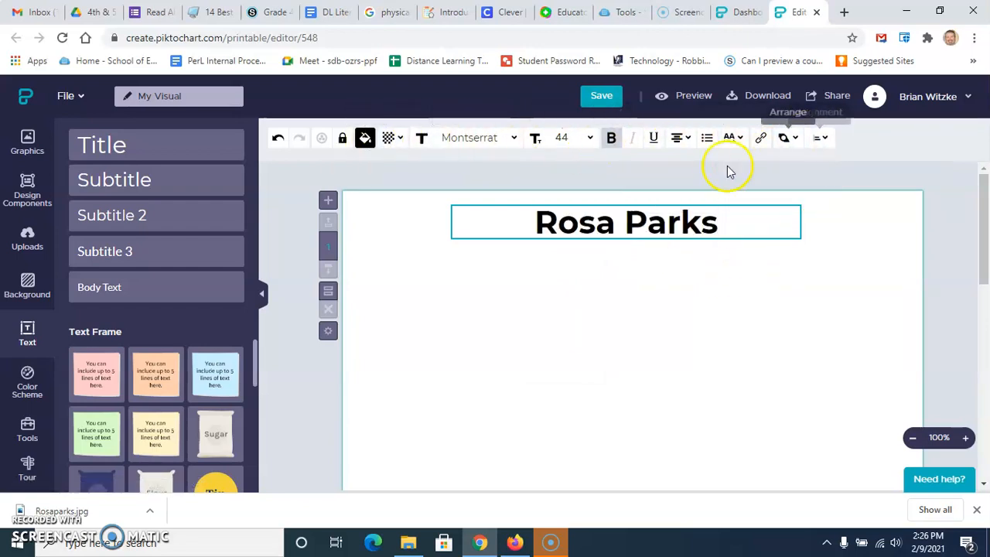
{"action": "mouse_move", "coordinate": [680, 138]}
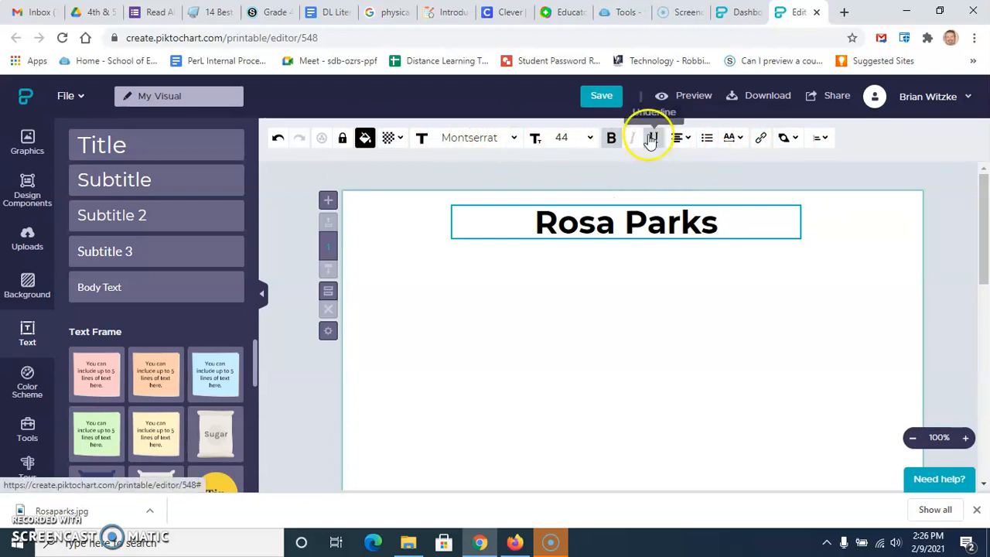
{"action": "left_click", "coordinate": [654, 140]}
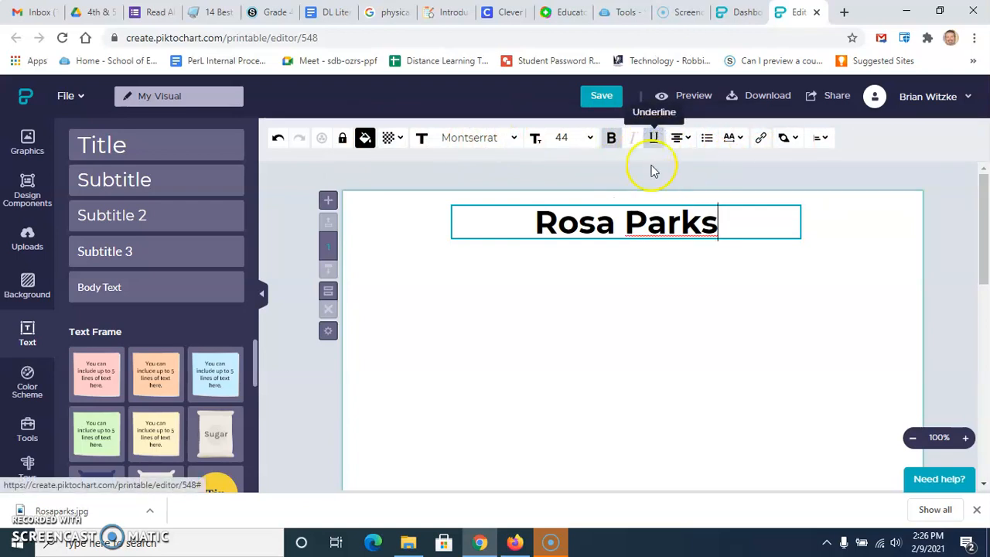
{"action": "left_click_drag", "start_coordinate": [745, 221], "coordinate": [546, 225]}
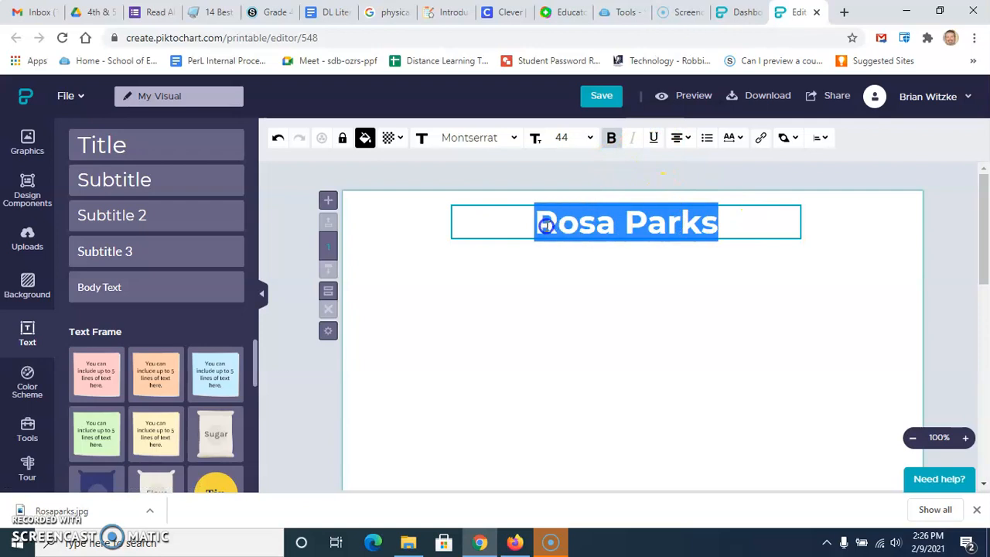
{"action": "left_click", "coordinate": [655, 138]}
{"action": "left_click", "coordinate": [731, 222]}
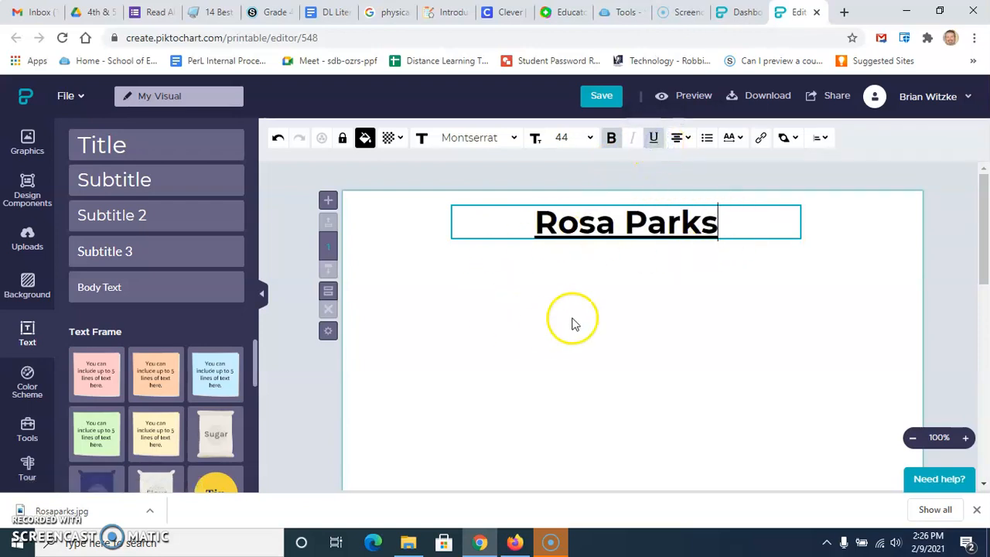
Change the "Rosa Parks" title's font to Metropolis and remove its underline.
{"action": "left_click_drag", "start_coordinate": [718, 226], "coordinate": [536, 224]}
{"action": "left_click", "coordinate": [515, 138]}
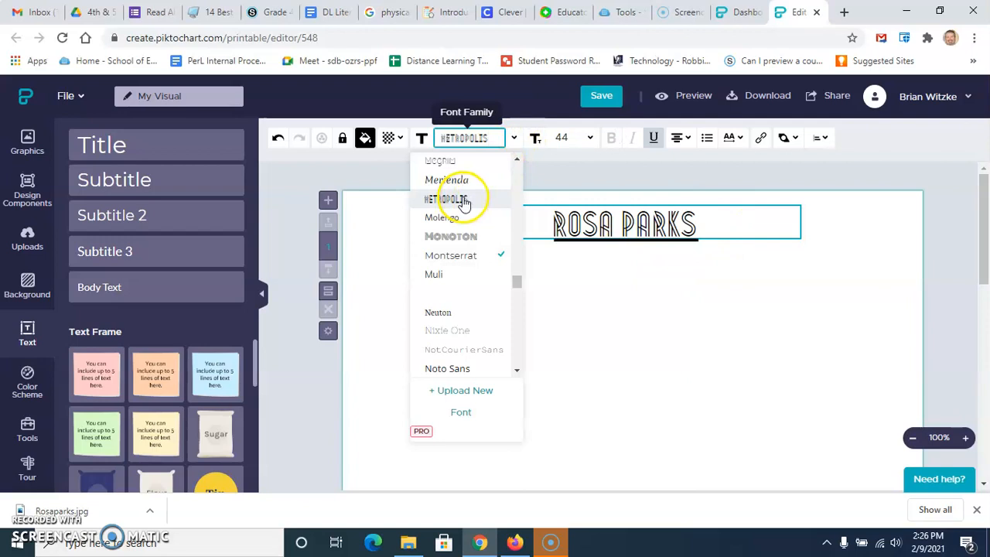
{"action": "left_click", "coordinate": [454, 199]}
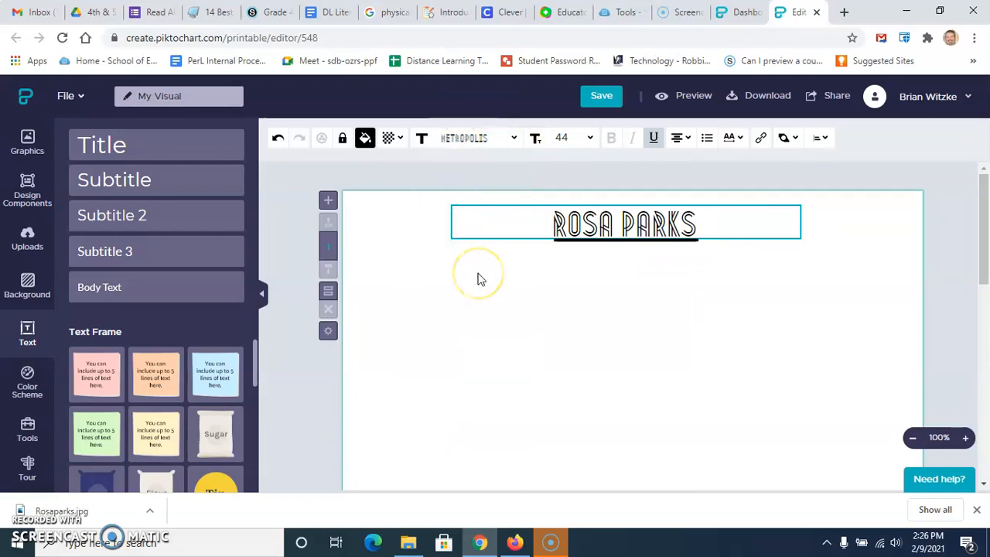
{"action": "left_click", "coordinate": [653, 138]}
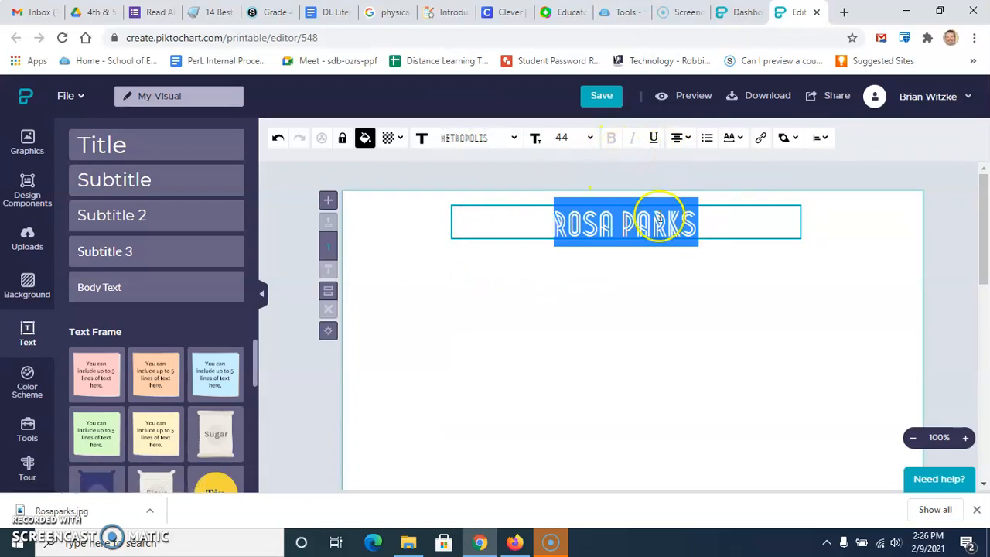
{"action": "left_click", "coordinate": [729, 222]}
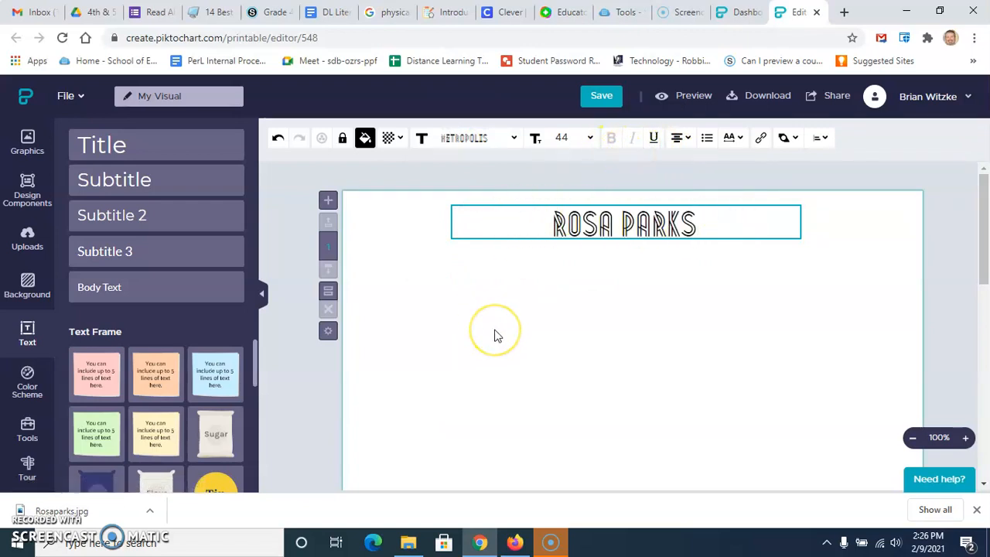
Set the "Rosa Parks" title's font size to 50.
{"action": "left_click_drag", "start_coordinate": [717, 221], "coordinate": [554, 219]}
{"action": "left_click", "coordinate": [588, 137]}
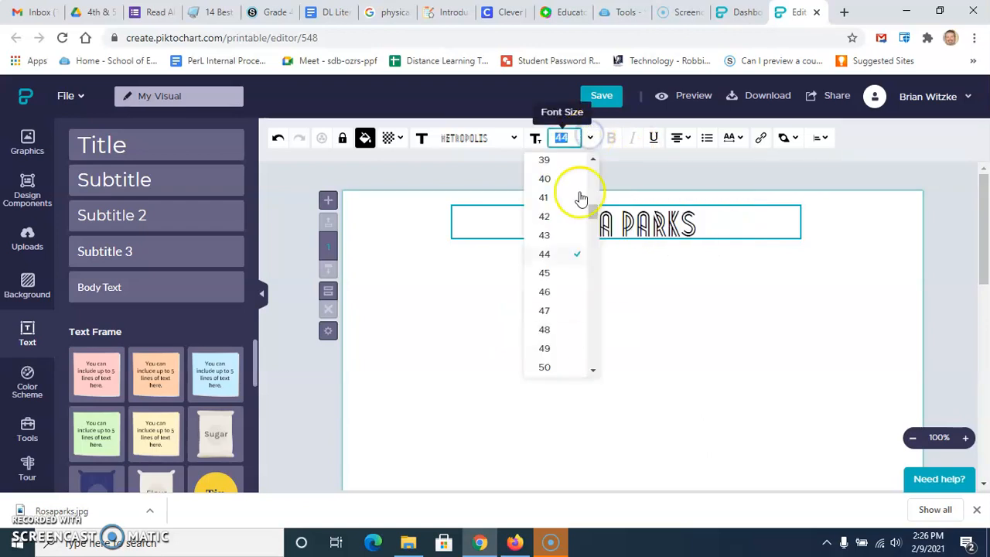
{"action": "left_click", "coordinate": [550, 367]}
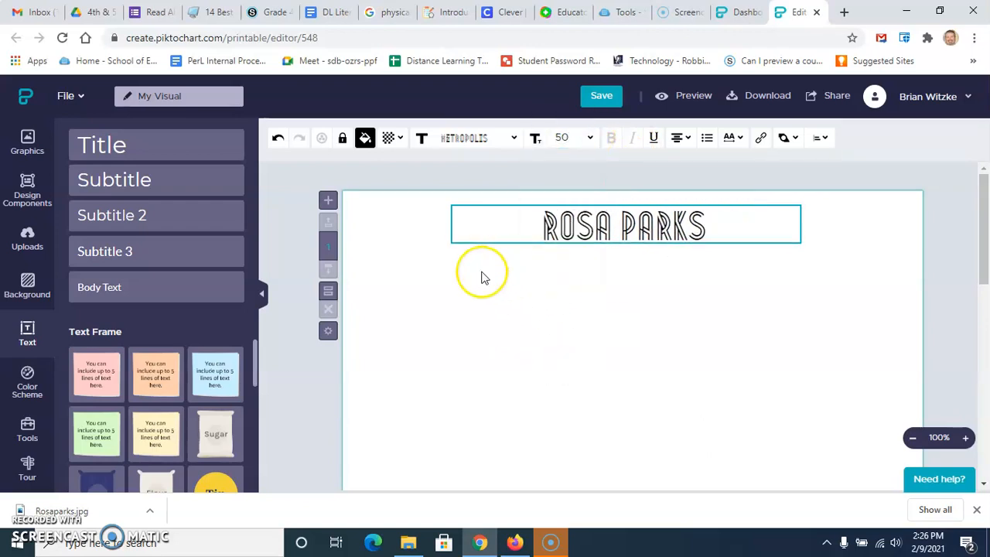
Apply the teal, yellow and red zigzag pattern as the poster's background image.
{"action": "left_click", "coordinate": [27, 297]}
{"action": "scroll", "coordinate": [120, 367], "scroll_direction": "down", "scroll_amount": 1}
{"action": "scroll", "coordinate": [122, 369], "scroll_direction": "down", "scroll_amount": 2}
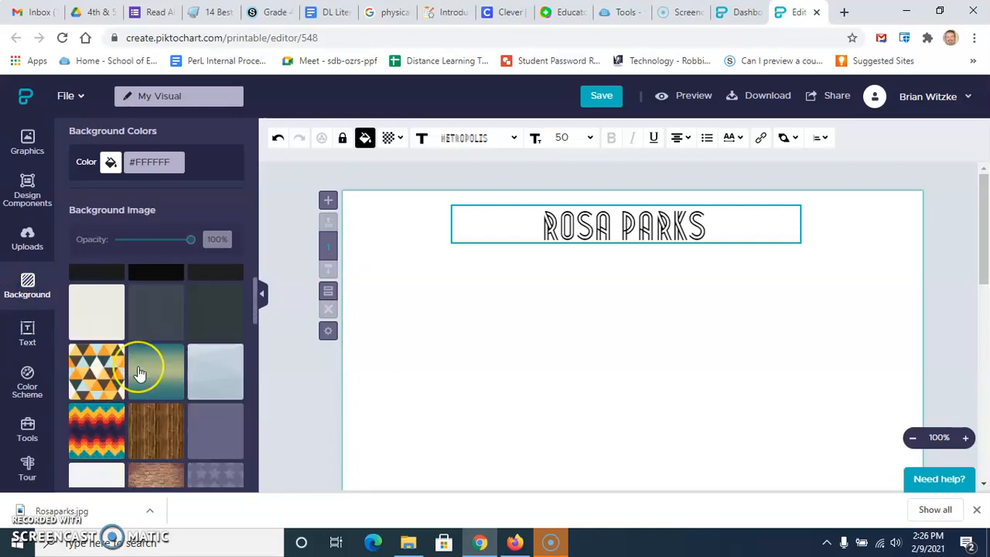
{"action": "scroll", "coordinate": [139, 374], "scroll_direction": "down", "scroll_amount": 1}
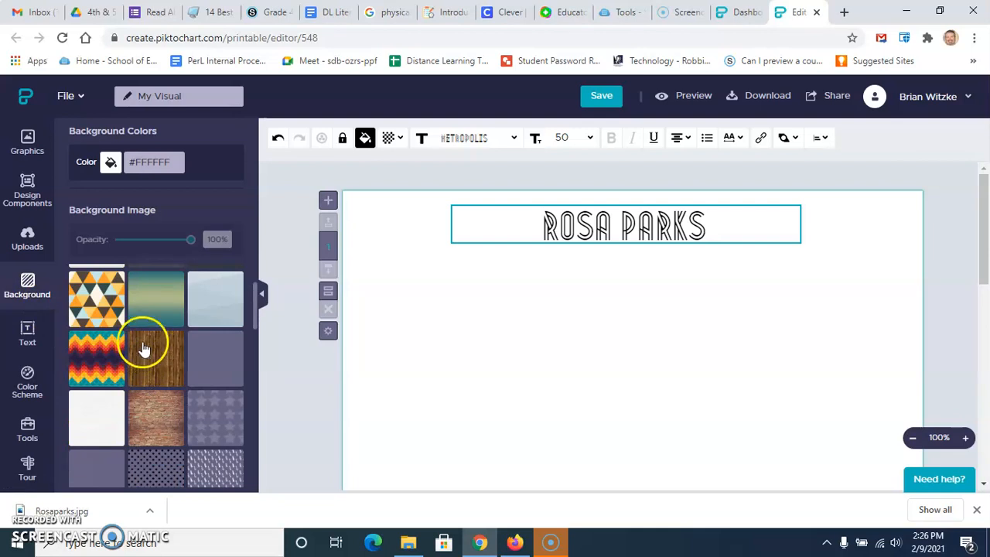
{"action": "left_click", "coordinate": [98, 364]}
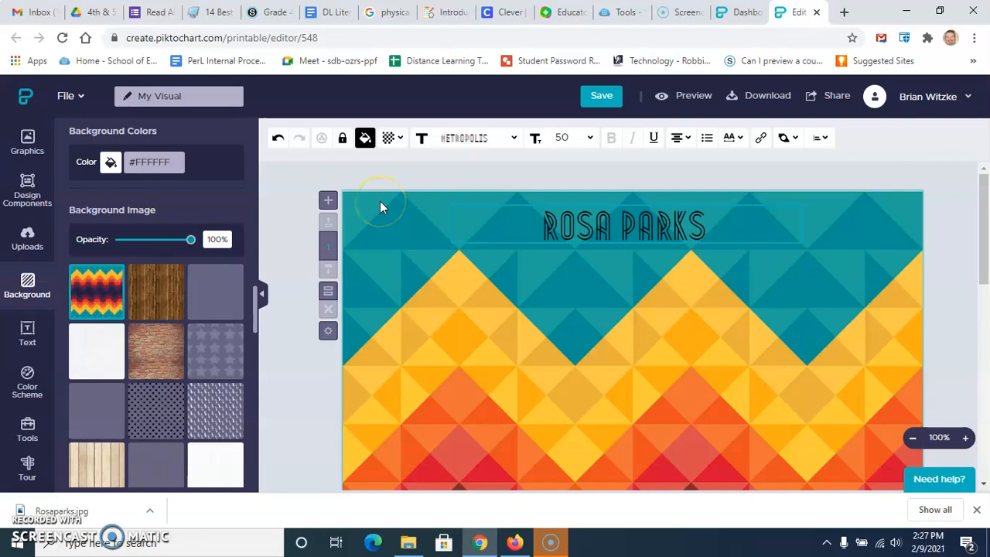
{"action": "left_click", "coordinate": [390, 228]}
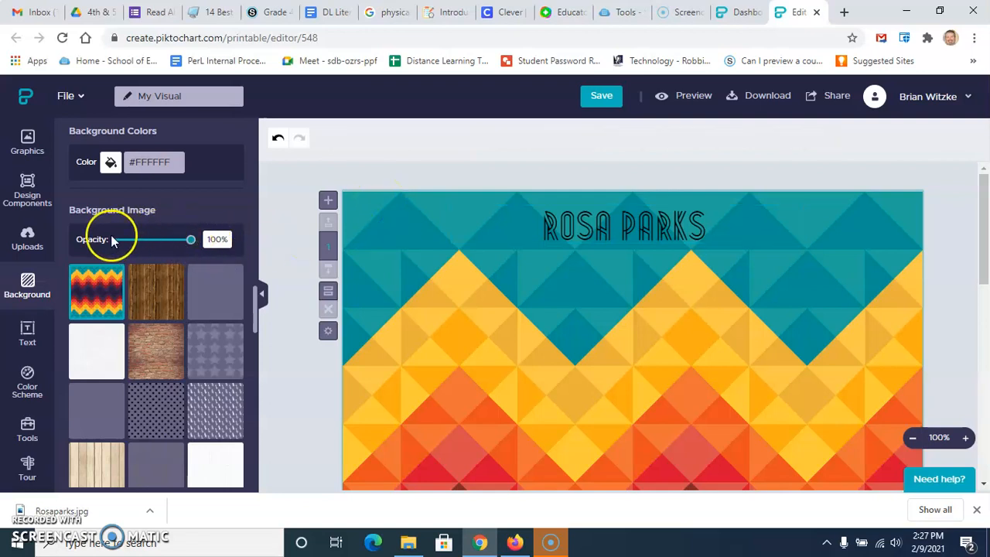
Reduce the background image's opacity to 28% and check the full poster page.
{"action": "left_click_drag", "start_coordinate": [191, 239], "coordinate": [133, 249]}
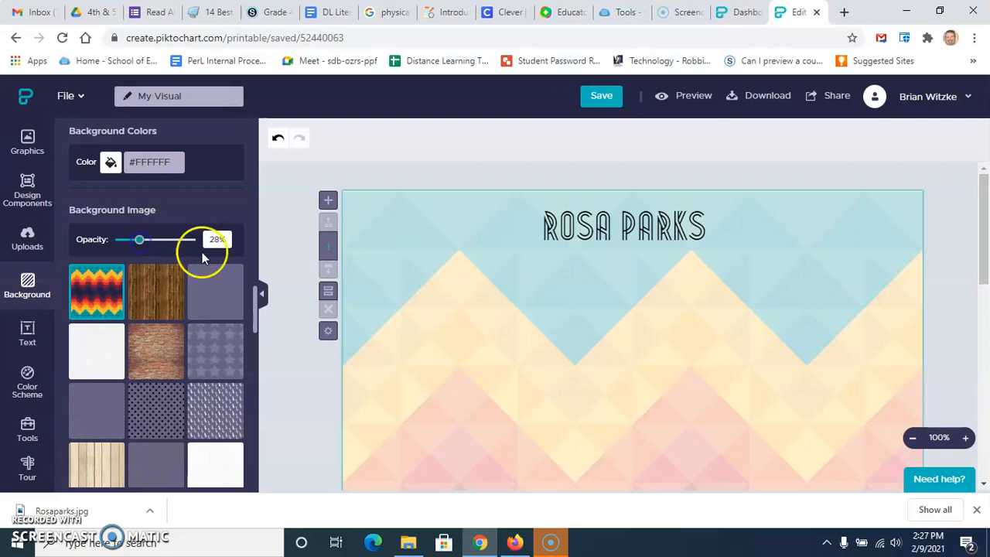
{"action": "scroll", "coordinate": [640, 300], "scroll_direction": "down", "scroll_amount": 10}
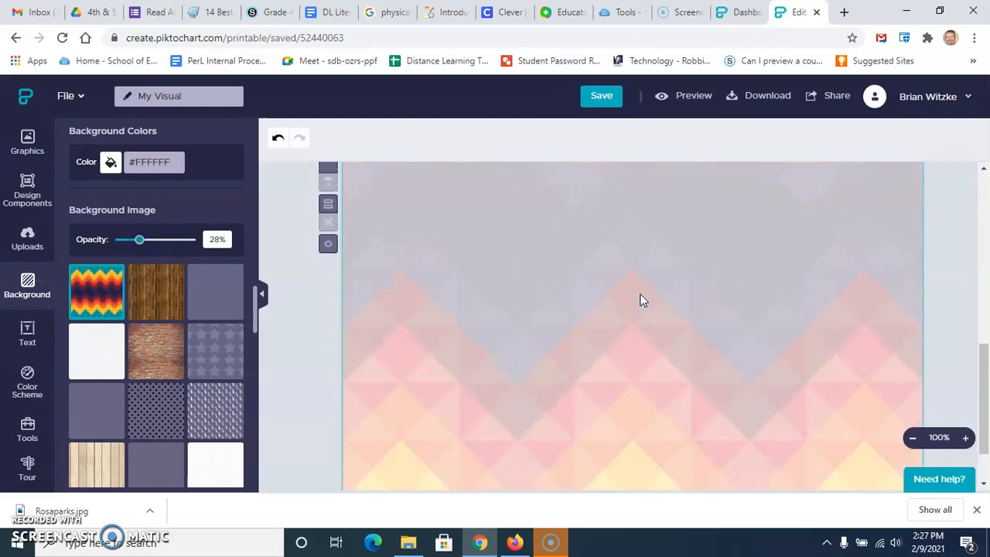
{"action": "scroll", "coordinate": [641, 300], "scroll_direction": "up", "scroll_amount": 10}
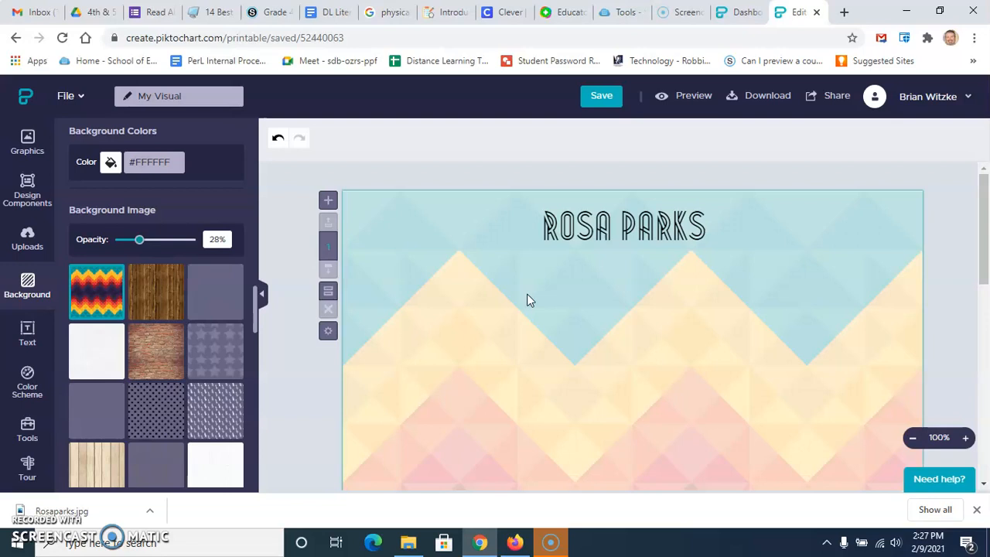
Look through the available text frame designs, from sticky notes to badges and sports logos.
{"action": "left_click", "coordinate": [37, 328]}
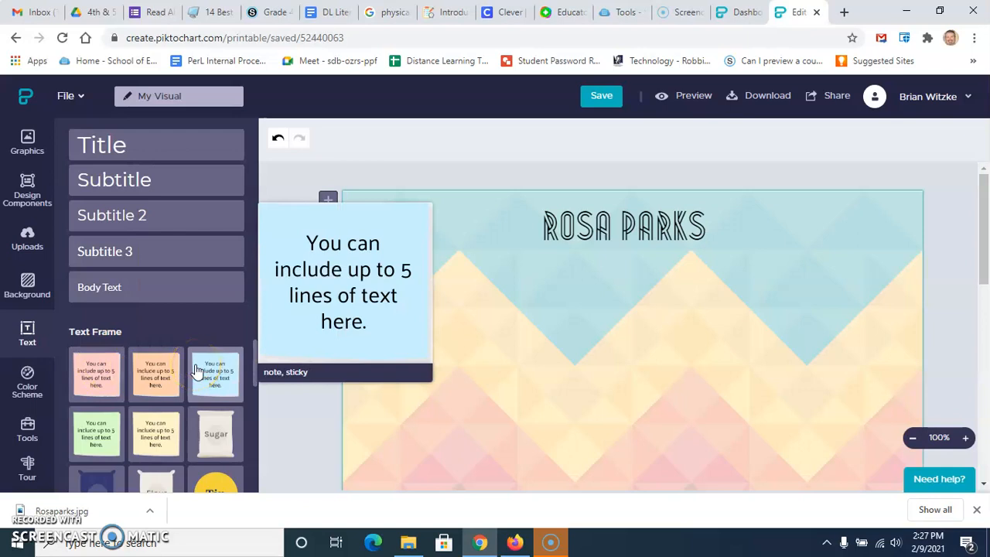
{"action": "left_click", "coordinate": [370, 371]}
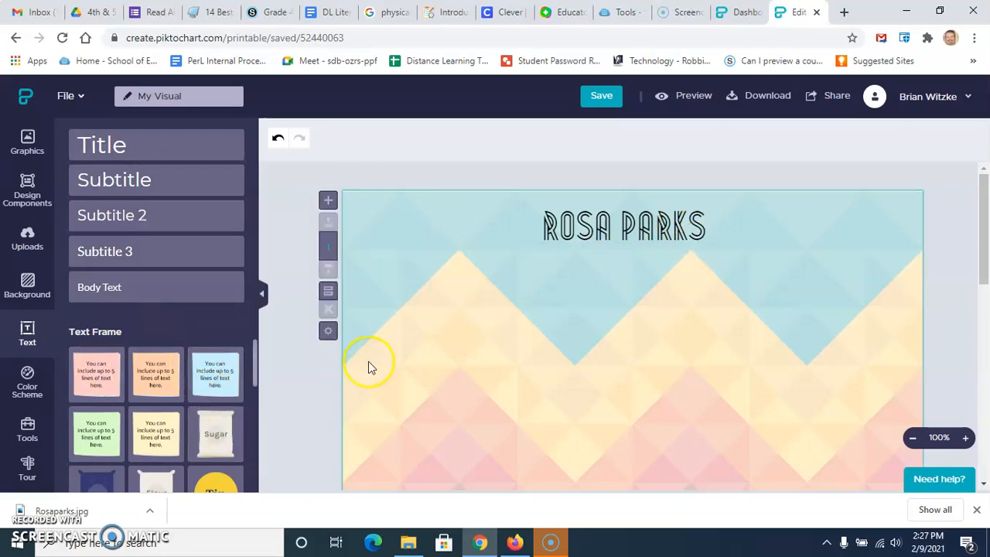
{"action": "scroll", "coordinate": [217, 376], "scroll_direction": "down", "scroll_amount": 5}
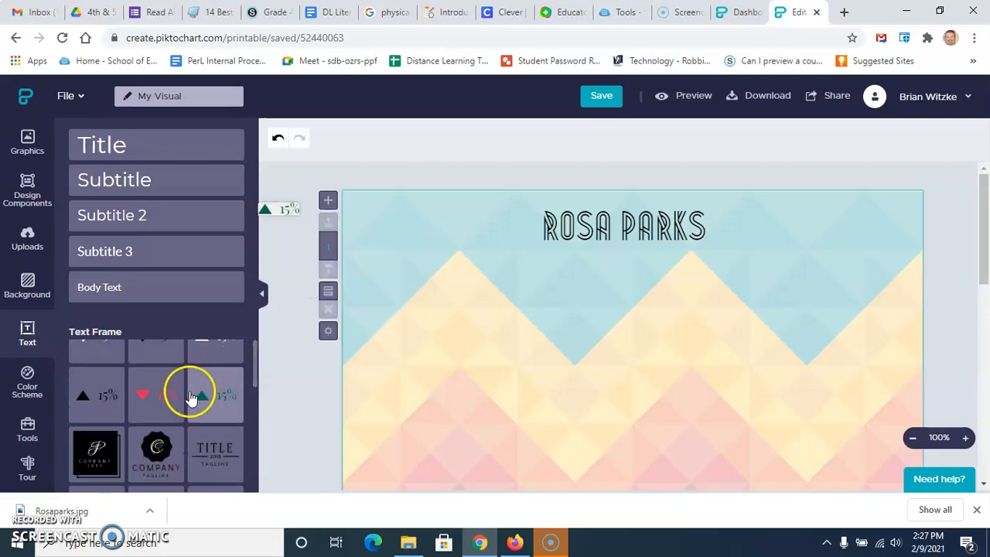
{"action": "scroll", "coordinate": [191, 397], "scroll_direction": "down", "scroll_amount": 10}
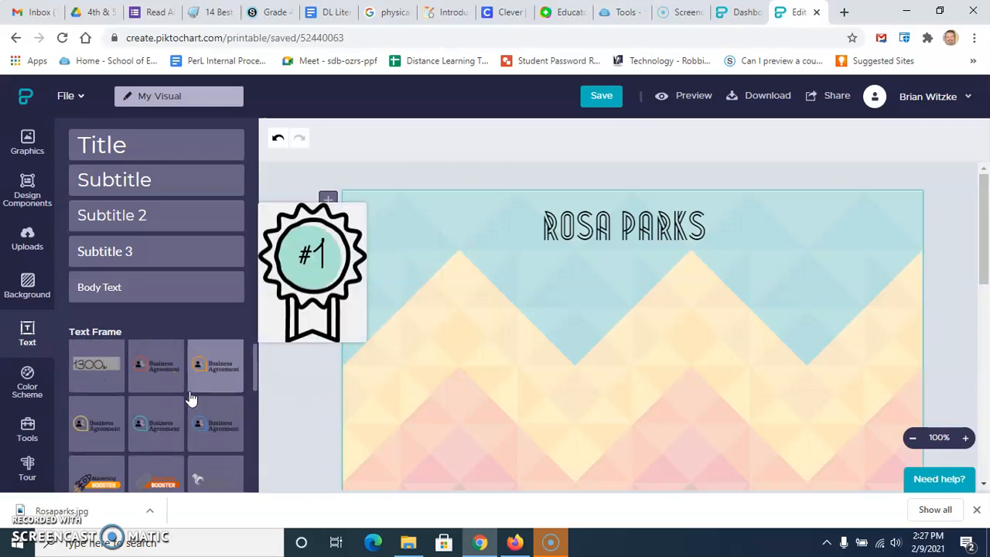
{"action": "scroll", "coordinate": [191, 397], "scroll_direction": "down", "scroll_amount": 10}
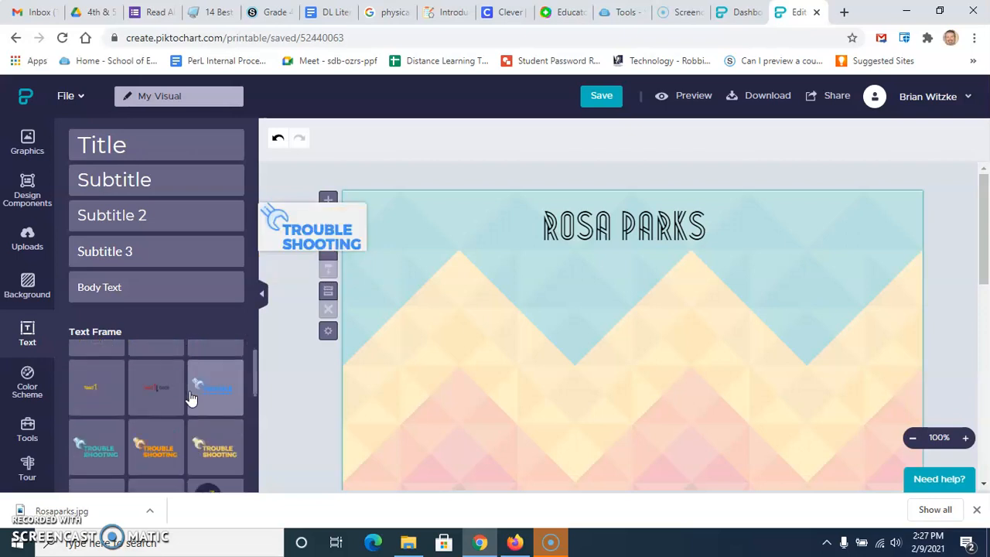
{"action": "scroll", "coordinate": [191, 397], "scroll_direction": "down", "scroll_amount": 10}
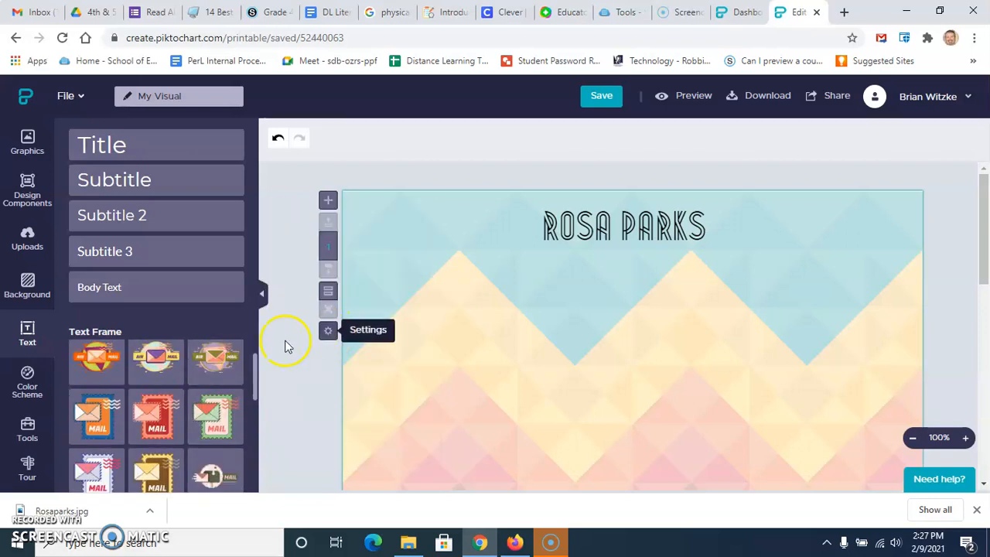
{"action": "mouse_move", "coordinate": [216, 363]}
{"action": "scroll", "coordinate": [203, 368], "scroll_direction": "down", "scroll_amount": 10}
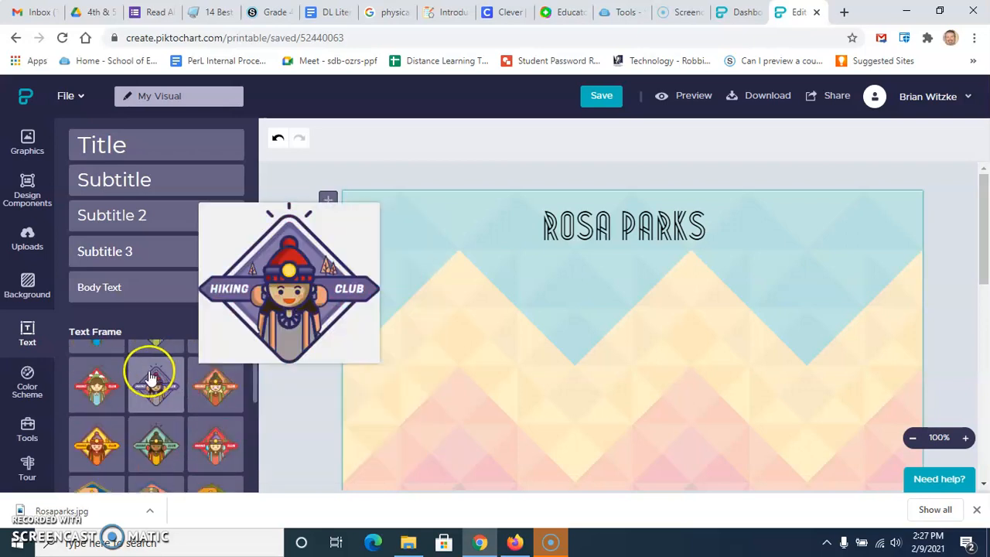
{"action": "scroll", "coordinate": [170, 384], "scroll_direction": "down", "scroll_amount": 3}
{"action": "scroll", "coordinate": [178, 387], "scroll_direction": "down", "scroll_amount": 10}
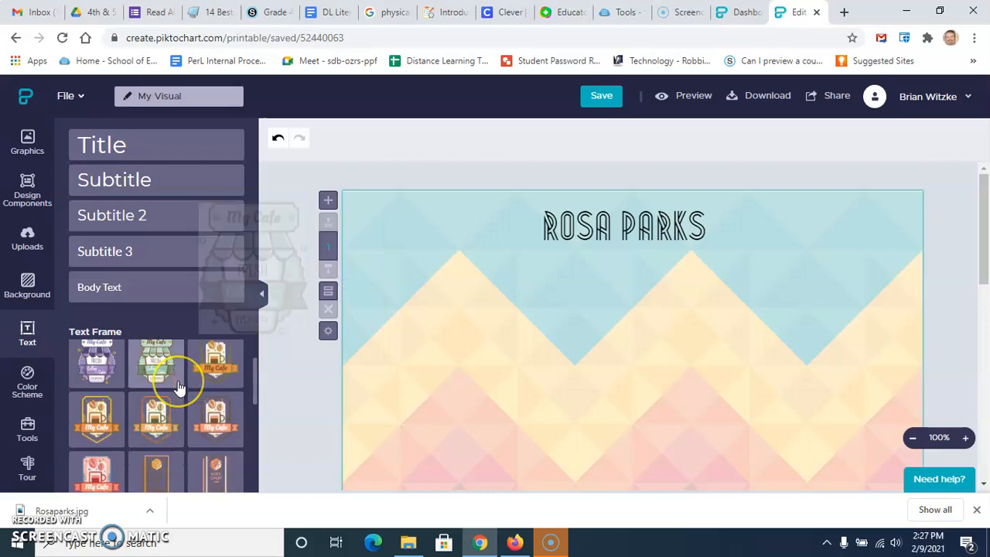
{"action": "scroll", "coordinate": [178, 387], "scroll_direction": "down", "scroll_amount": 10}
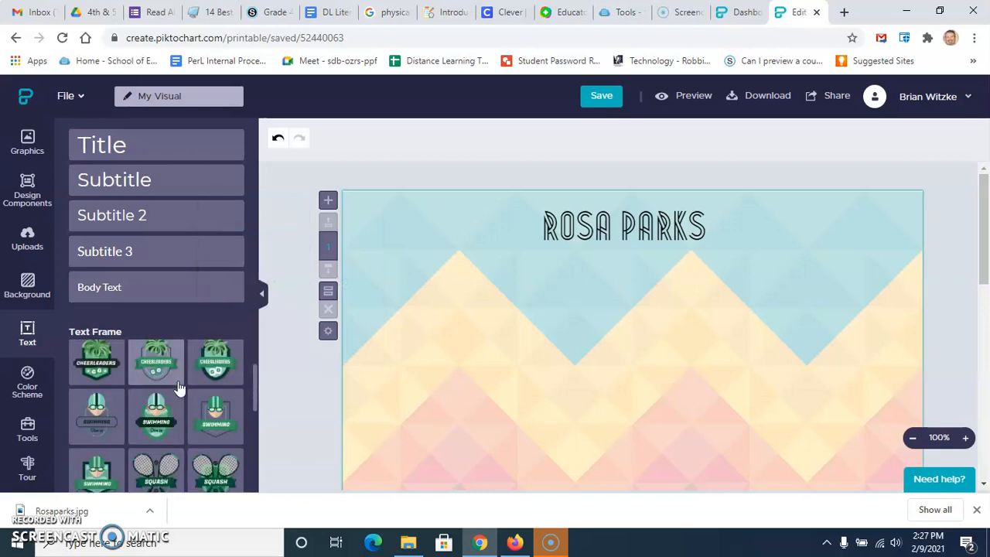
{"action": "scroll", "coordinate": [178, 386], "scroll_direction": "down", "scroll_amount": 10}
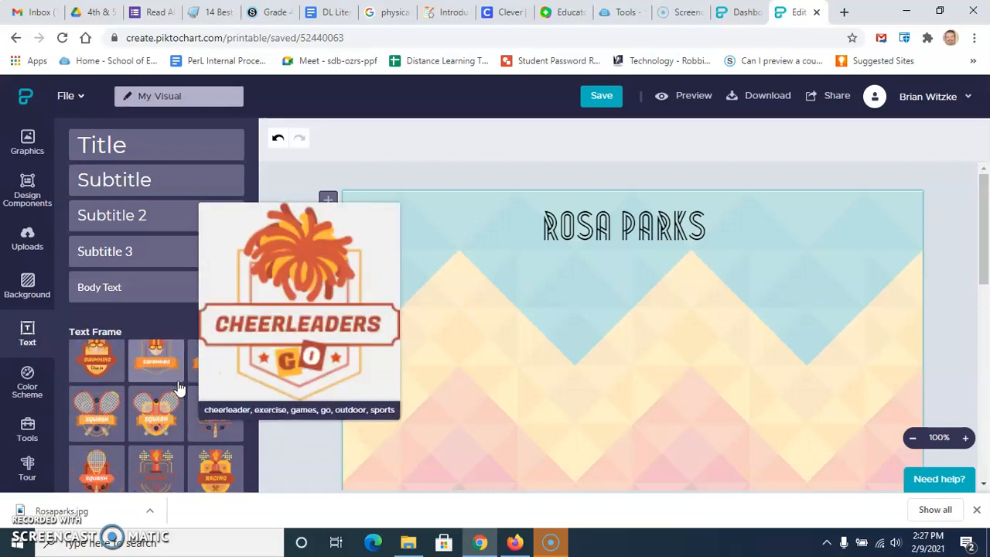
{"action": "scroll", "coordinate": [178, 387], "scroll_direction": "down", "scroll_amount": 5}
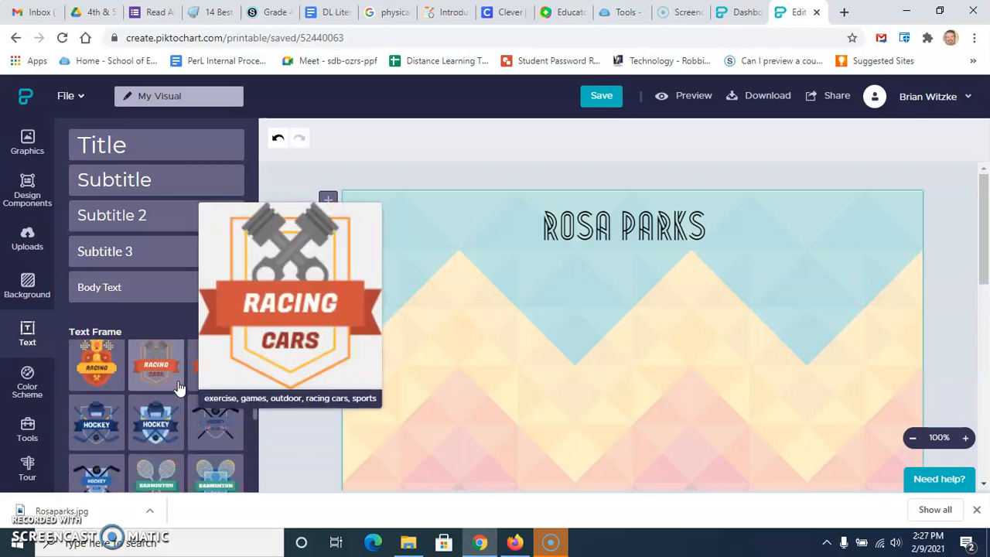
{"action": "left_click_drag", "start_coordinate": [255, 389], "coordinate": [259, 291]}
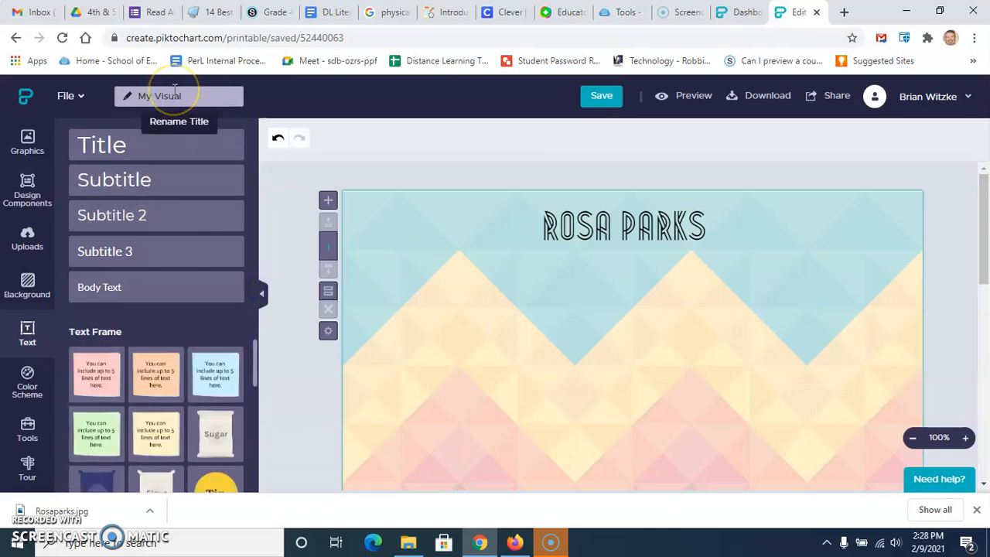
Add the pink sticky-note text frame on the poster's left side beneath the title and select its inner text.
{"action": "mouse_move", "coordinate": [120, 369]}
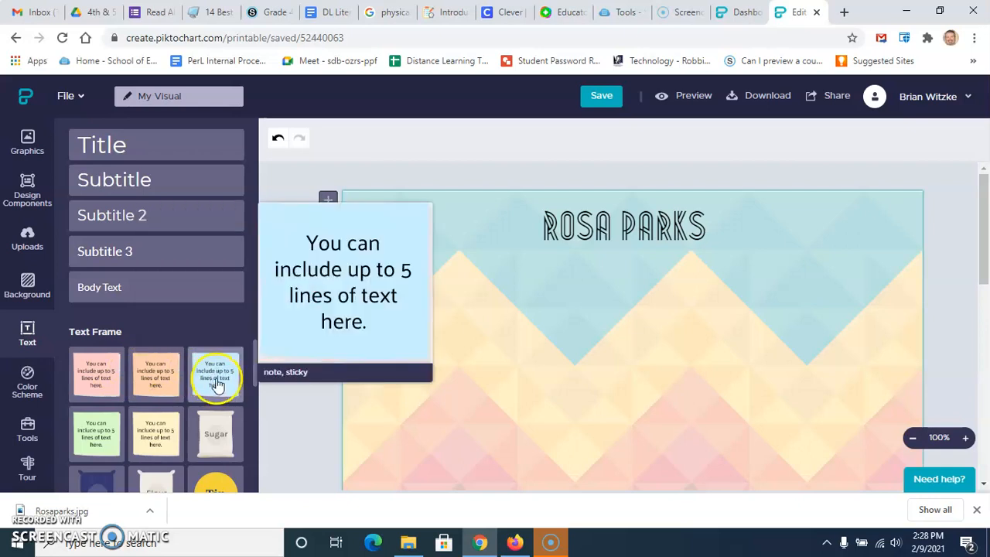
{"action": "left_click", "coordinate": [96, 369]}
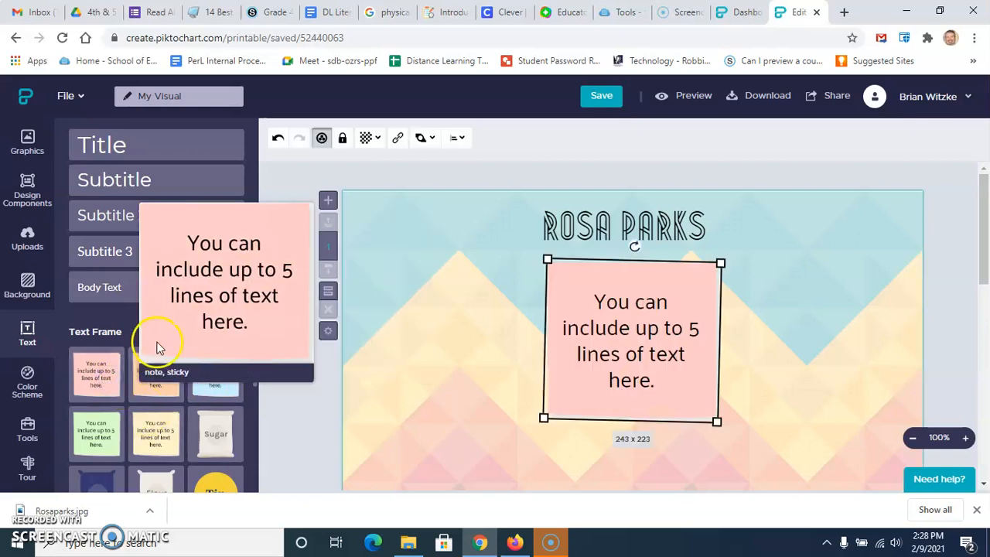
{"action": "left_click_drag", "start_coordinate": [638, 312], "coordinate": [468, 323]}
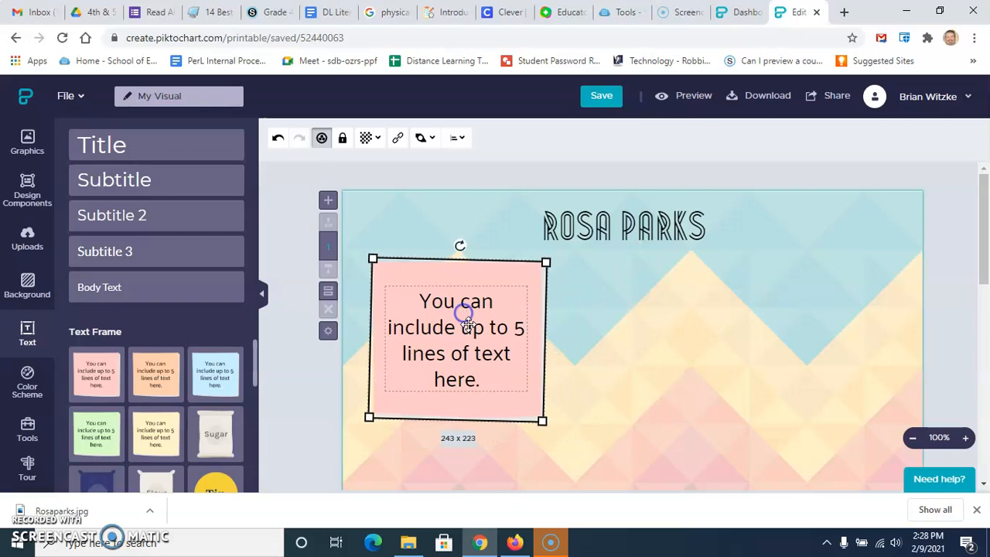
{"action": "left_click", "coordinate": [472, 308]}
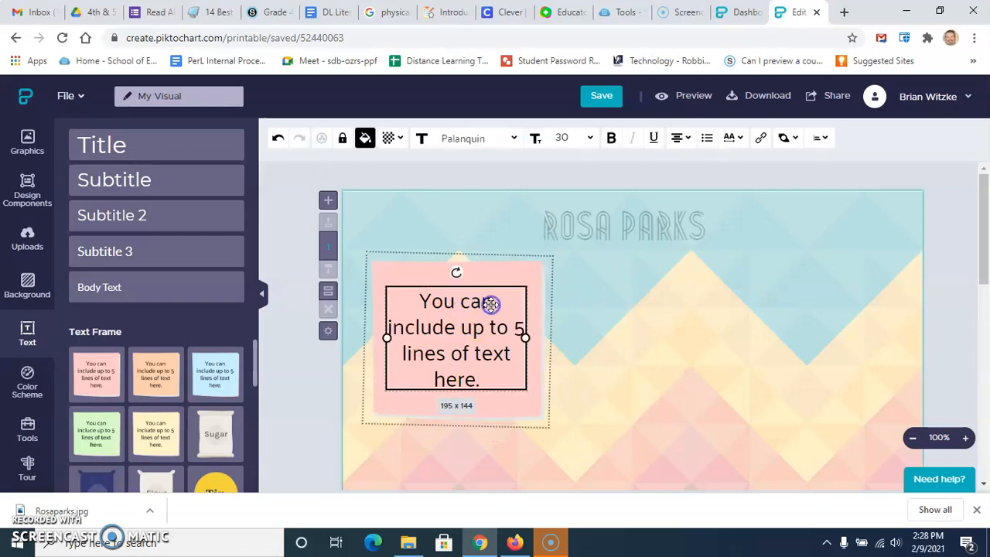
Clear all the placeholder text inside the pink sticky-note frame.
{"action": "left_click", "coordinate": [490, 304]}
{"action": "key", "text": "BackSpace"}
{"action": "key", "text": "BackSpace"}
{"action": "key", "text": "BackSpace"}
{"action": "key", "text": "BackSpace"}
{"action": "key", "text": "BackSpace"}
{"action": "key", "text": "BackSpace"}
{"action": "key", "text": "BackSpace"}
{"action": "key", "text": "BackSpace"}
{"action": "key", "text": "BackSpace"}
{"action": "key", "text": "BackSpace"}
{"action": "key", "text": "BackSpace"}
{"action": "key", "text": "BackSpace"}
{"action": "key", "text": "BackSpace"}
{"action": "key", "text": "BackSpace"}
{"action": "key", "text": "BackSpace"}
{"action": "key", "text": "BackSpace"}
{"action": "key", "text": "BackSpace"}
{"action": "key", "text": "BackSpace"}
{"action": "key", "text": "BackSpace"}
{"action": "key", "text": "BackSpace"}
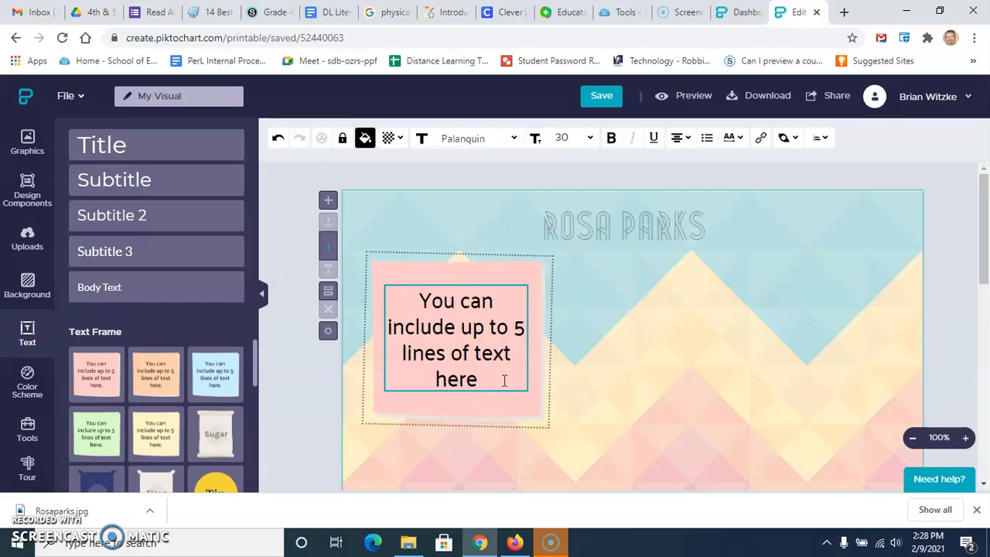
{"action": "key", "text": "BackSpace"}
{"action": "key", "text": "BackSpace"}
{"action": "key", "text": "BackSpace"}
{"action": "key", "text": "BackSpace"}
{"action": "key", "text": "BackSpace"}
{"action": "key", "text": "BackSpace"}
{"action": "key", "text": "BackSpace"}
{"action": "key", "text": "BackSpace"}
{"action": "key", "text": "BackSpace"}
{"action": "key", "text": "BackSpace"}
{"action": "key", "text": "BackSpace"}
{"action": "key", "text": "BackSpace"}
{"action": "key", "text": "BackSpace"}
{"action": "key", "text": "BackSpace"}
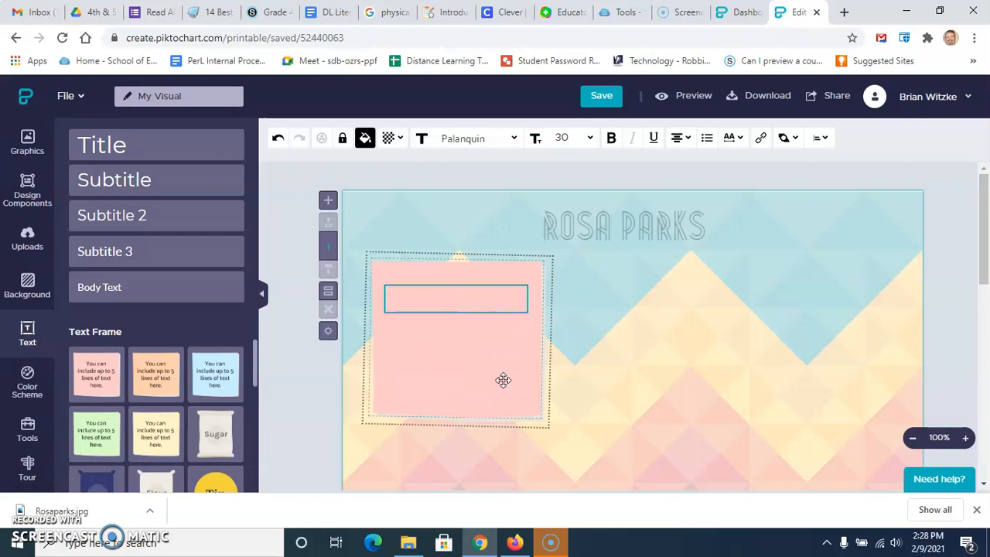
Enter "Rosa Parks was an important Civil Rights leader" as the pink sticky note's text and finish editing it.
{"action": "type", "text": "Rosa Pa"}
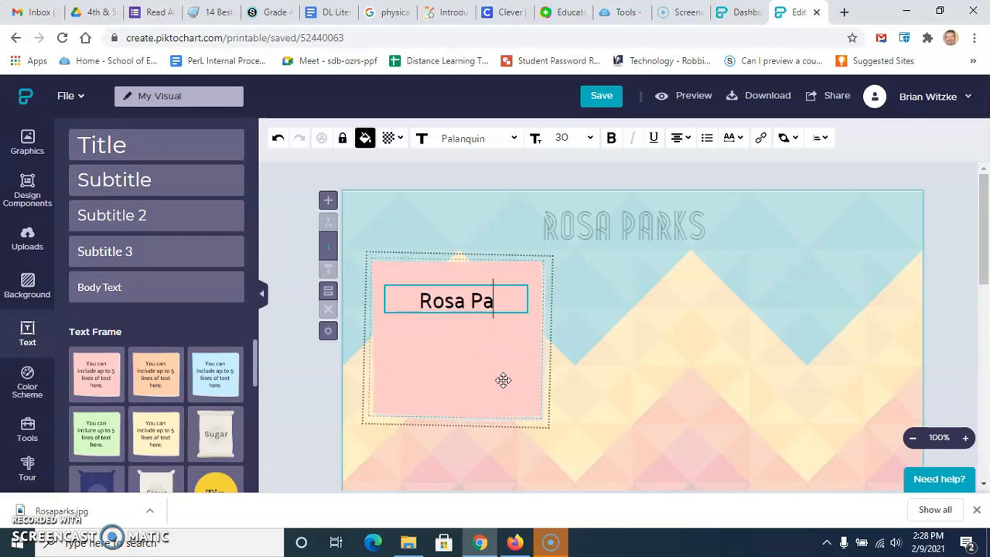
{"action": "type", "text": "rks was"}
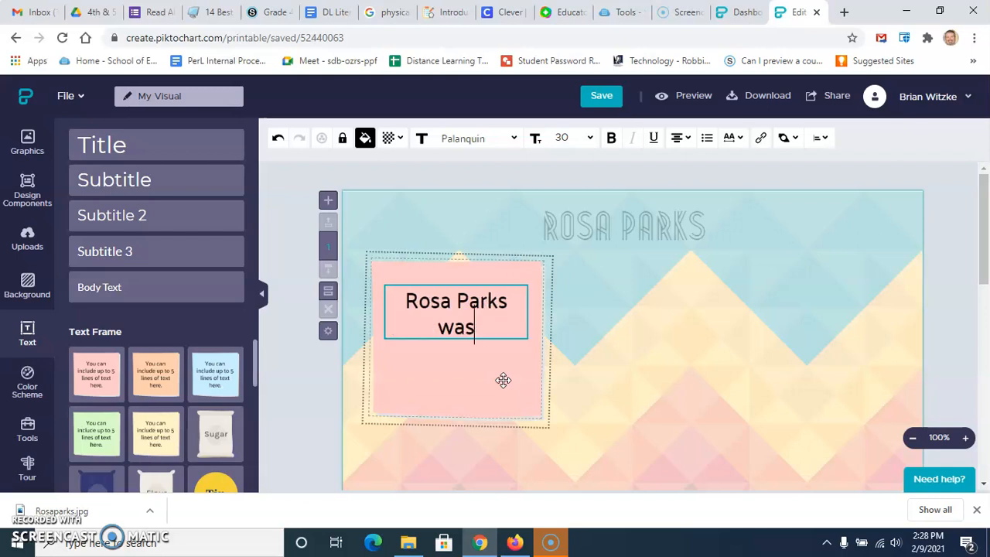
{"action": "type", "text": " an import"}
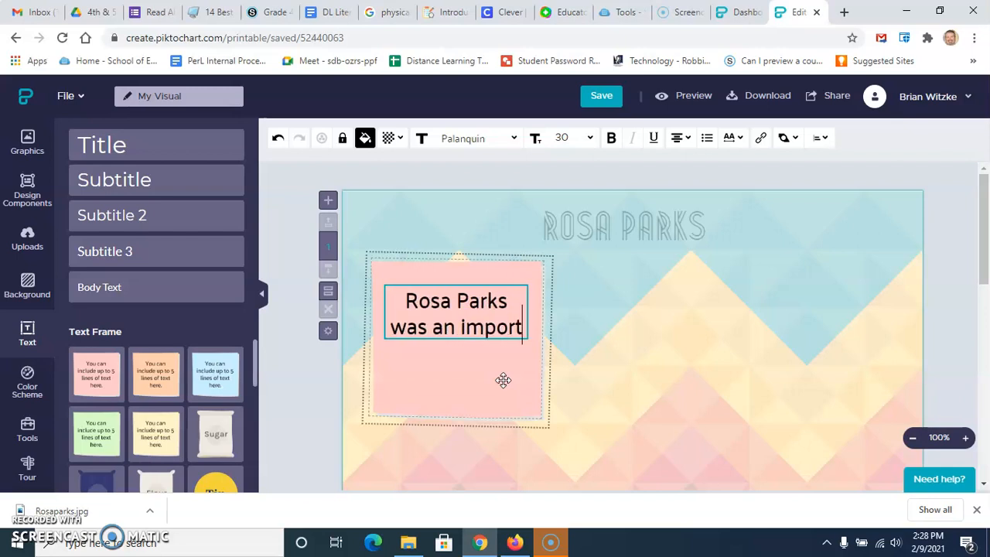
{"action": "type", "text": "ant Cov"}
{"action": "key", "text": "BackSpace"}
{"action": "key", "text": "BackSpace"}
{"action": "type", "text": "ivil"}
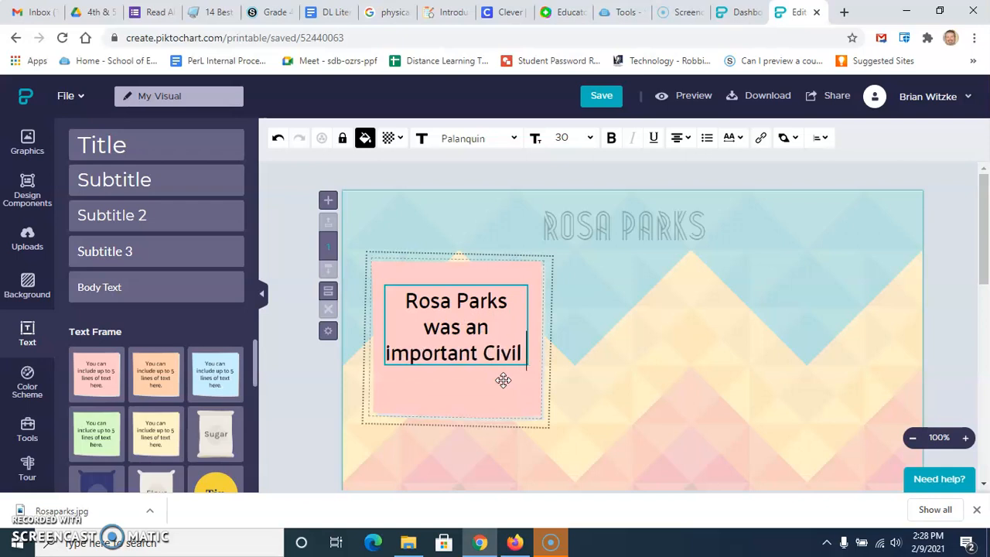
{"action": "type", "text": " Rights leader"}
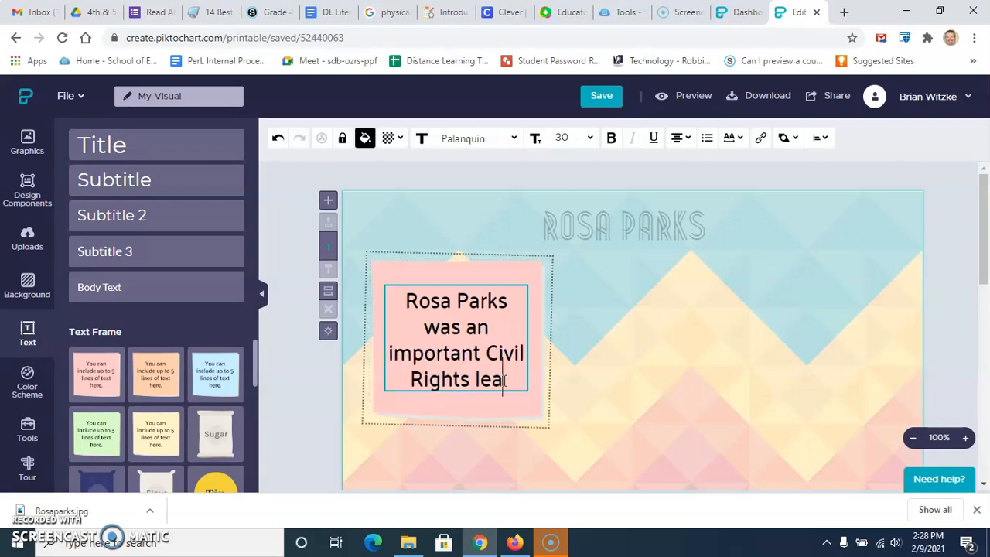
{"action": "left_click", "coordinate": [603, 367]}
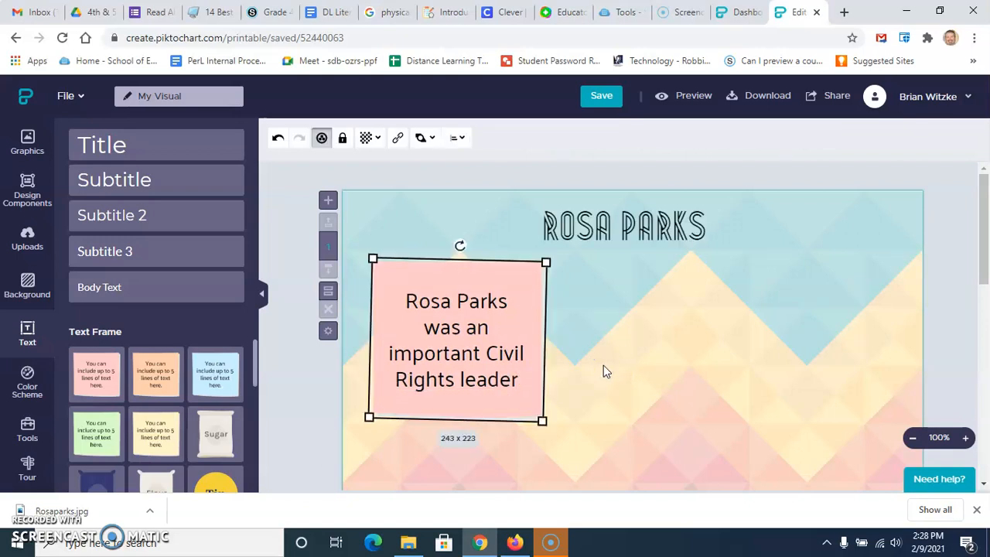